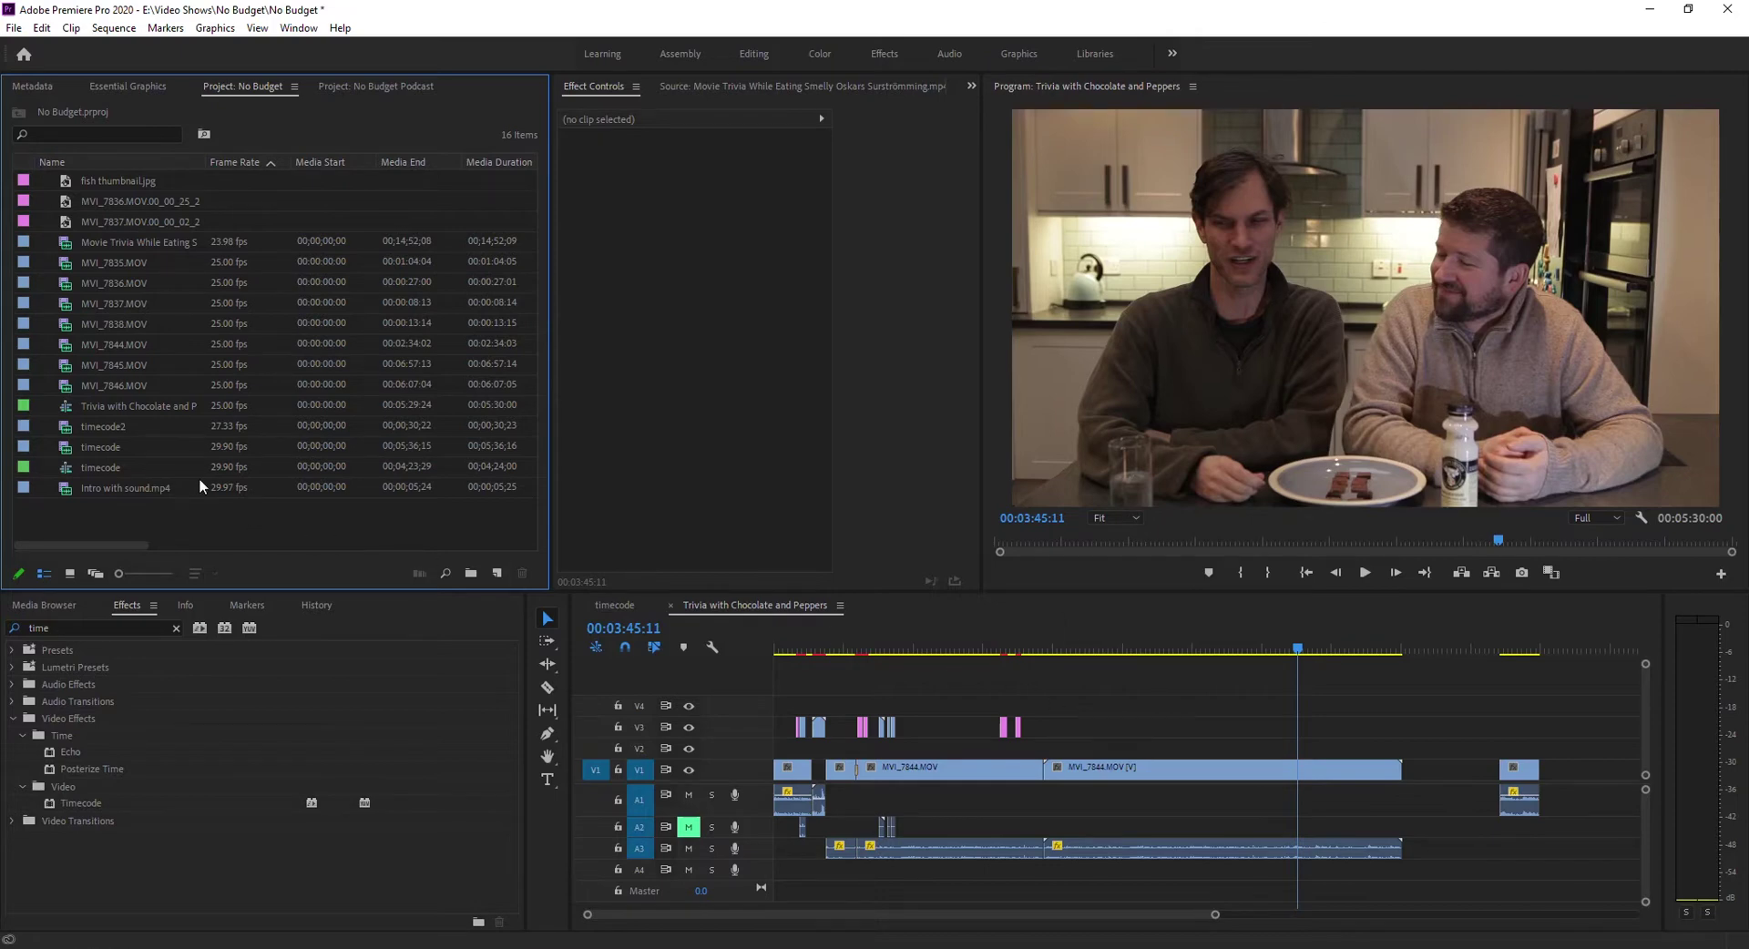
Create a Black Video item at 1920×1080, 25.00 fps with Square Pixels from the Project panel.
right_click(343, 521)
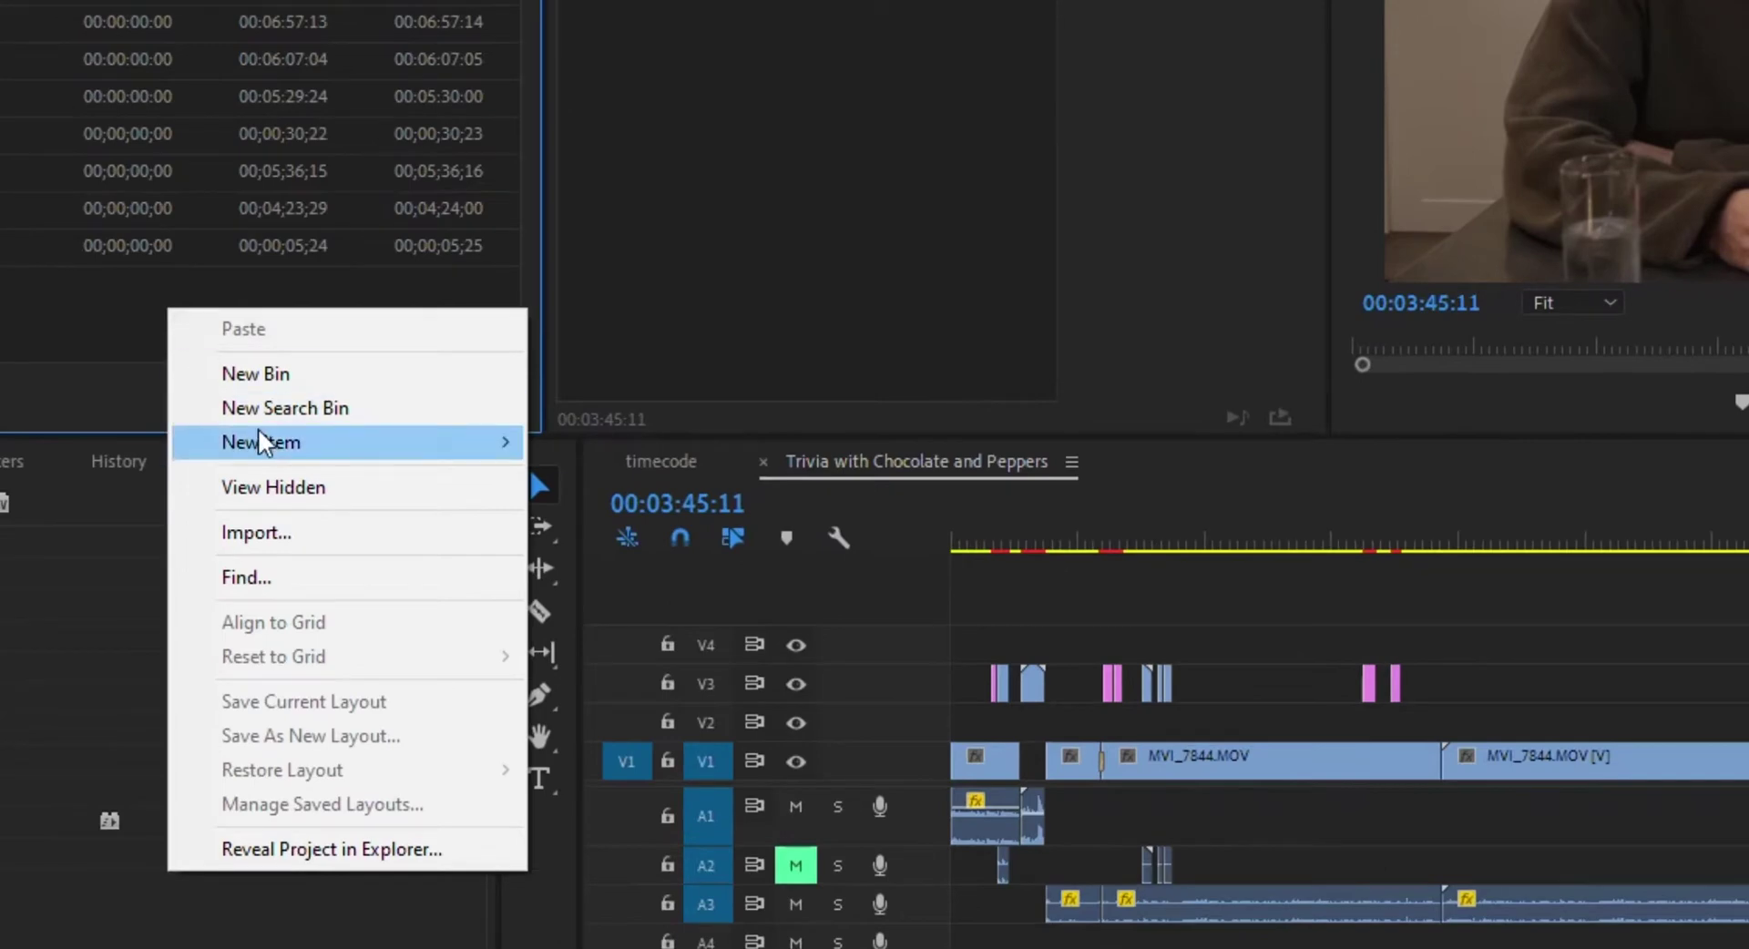
mouse_move(259, 442)
left_click(101, 328)
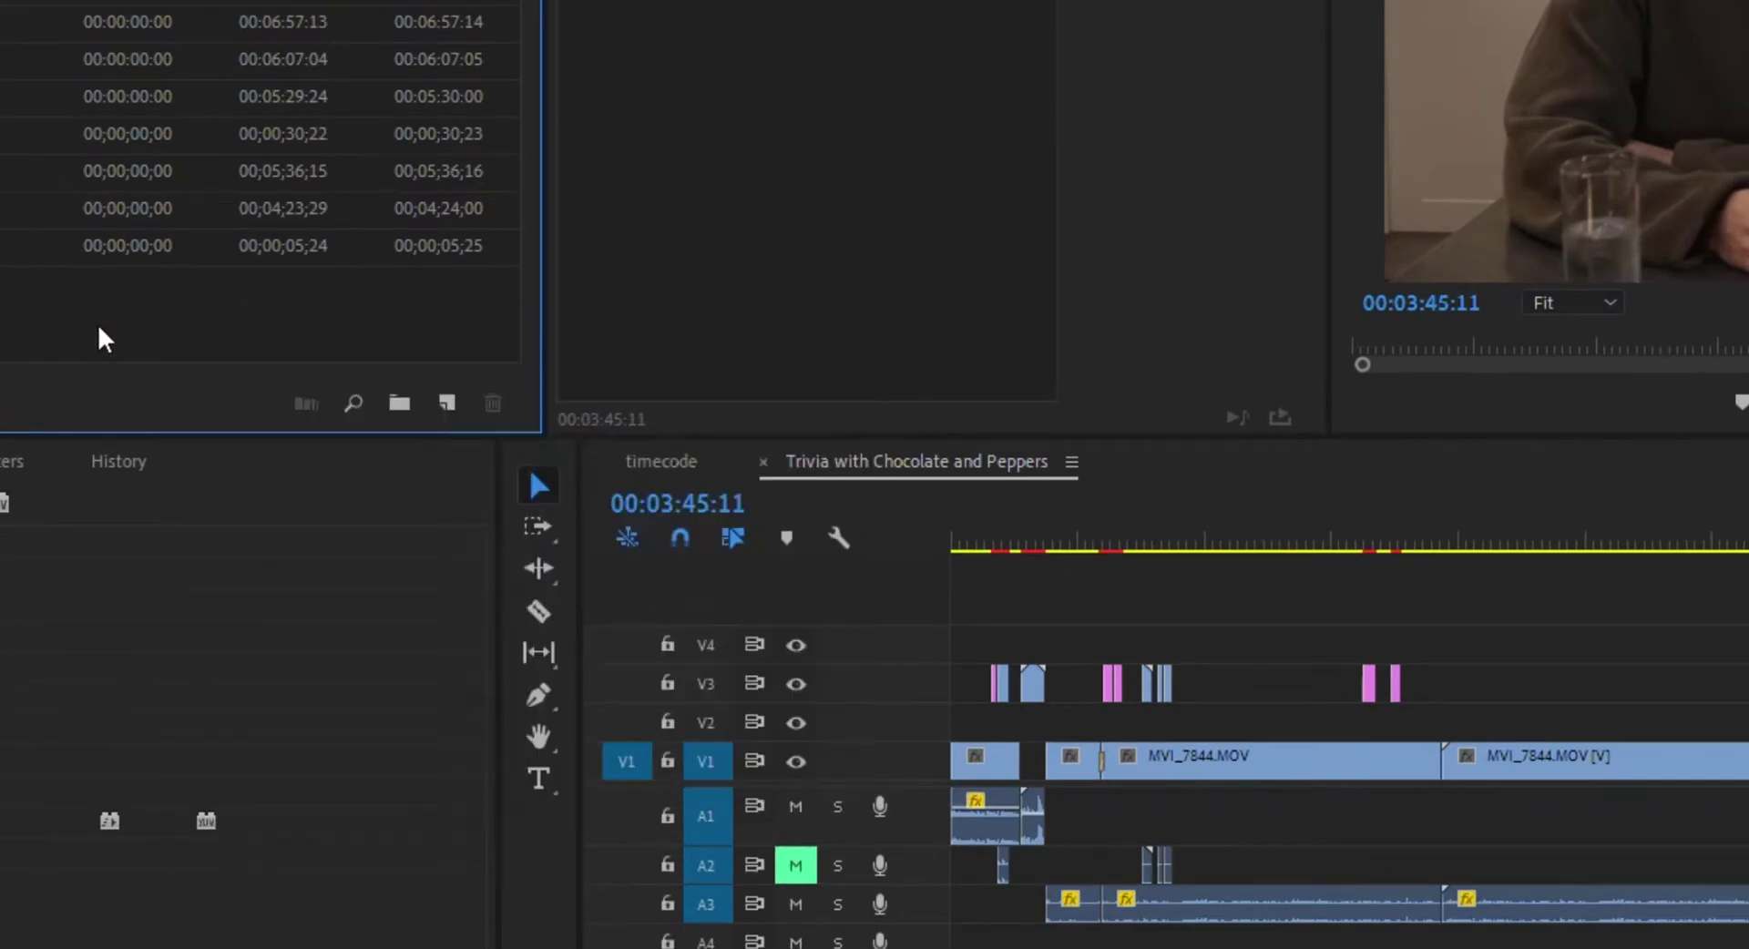
left_click(446, 403)
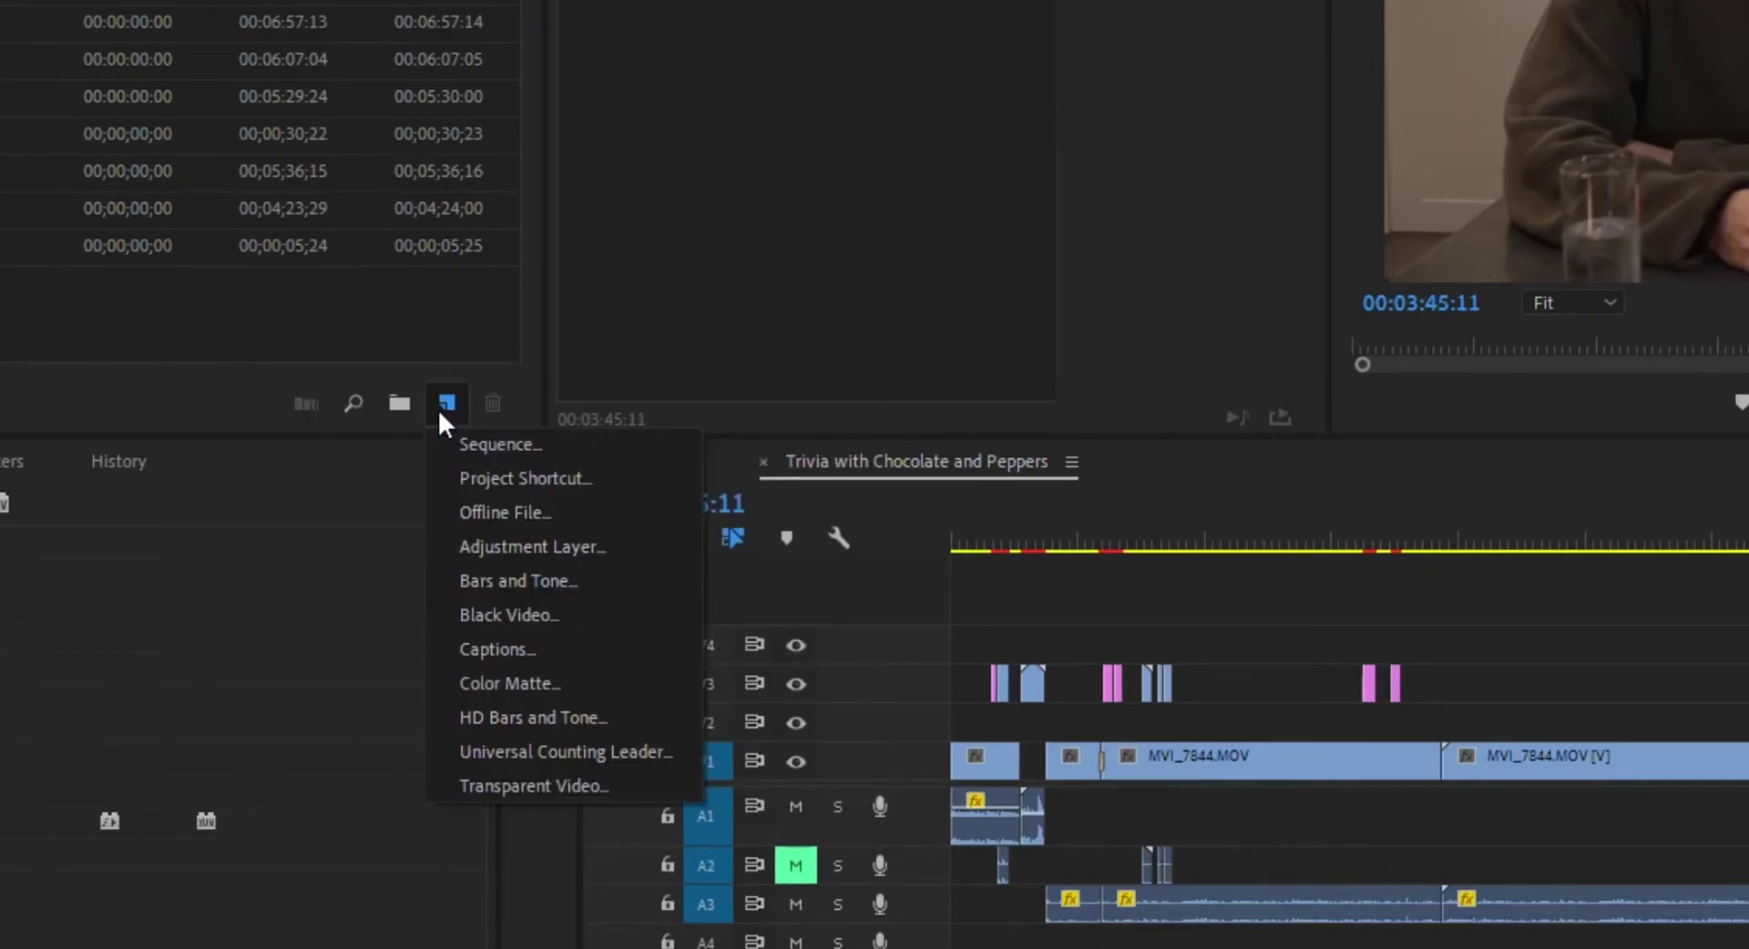
left_click(496, 615)
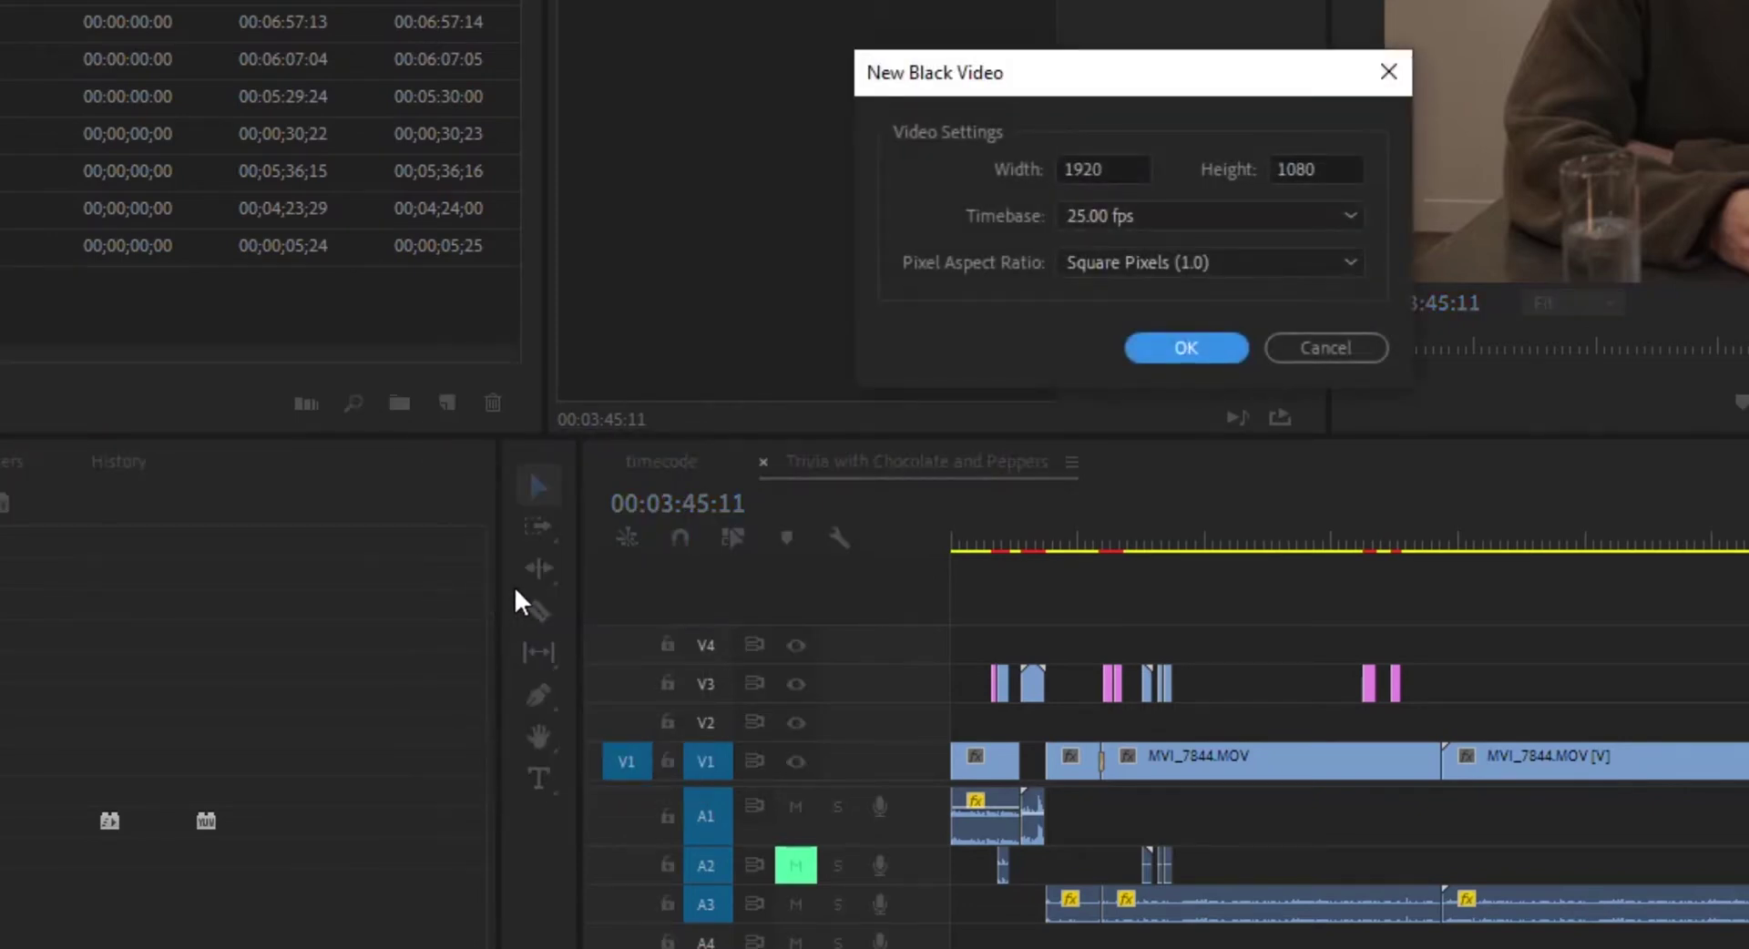
left_click(1171, 349)
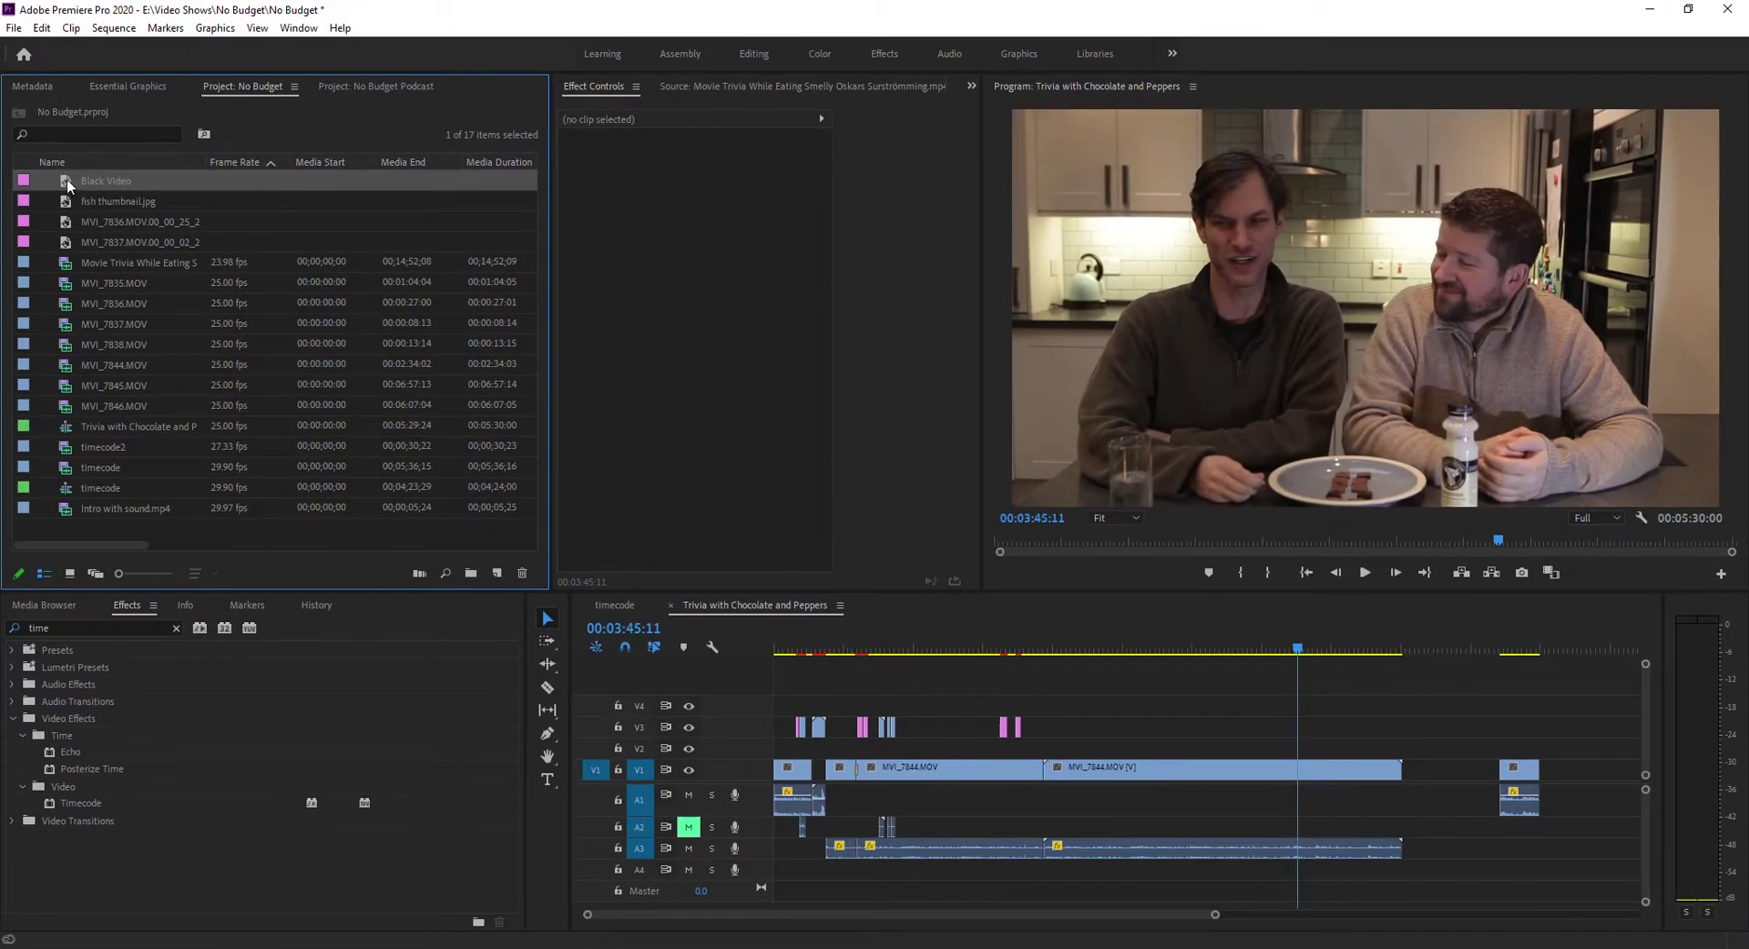
Drag Black Video onto track V4 at the start of the MVI_7844 clips.
left_click_drag(68, 185, 1405, 702)
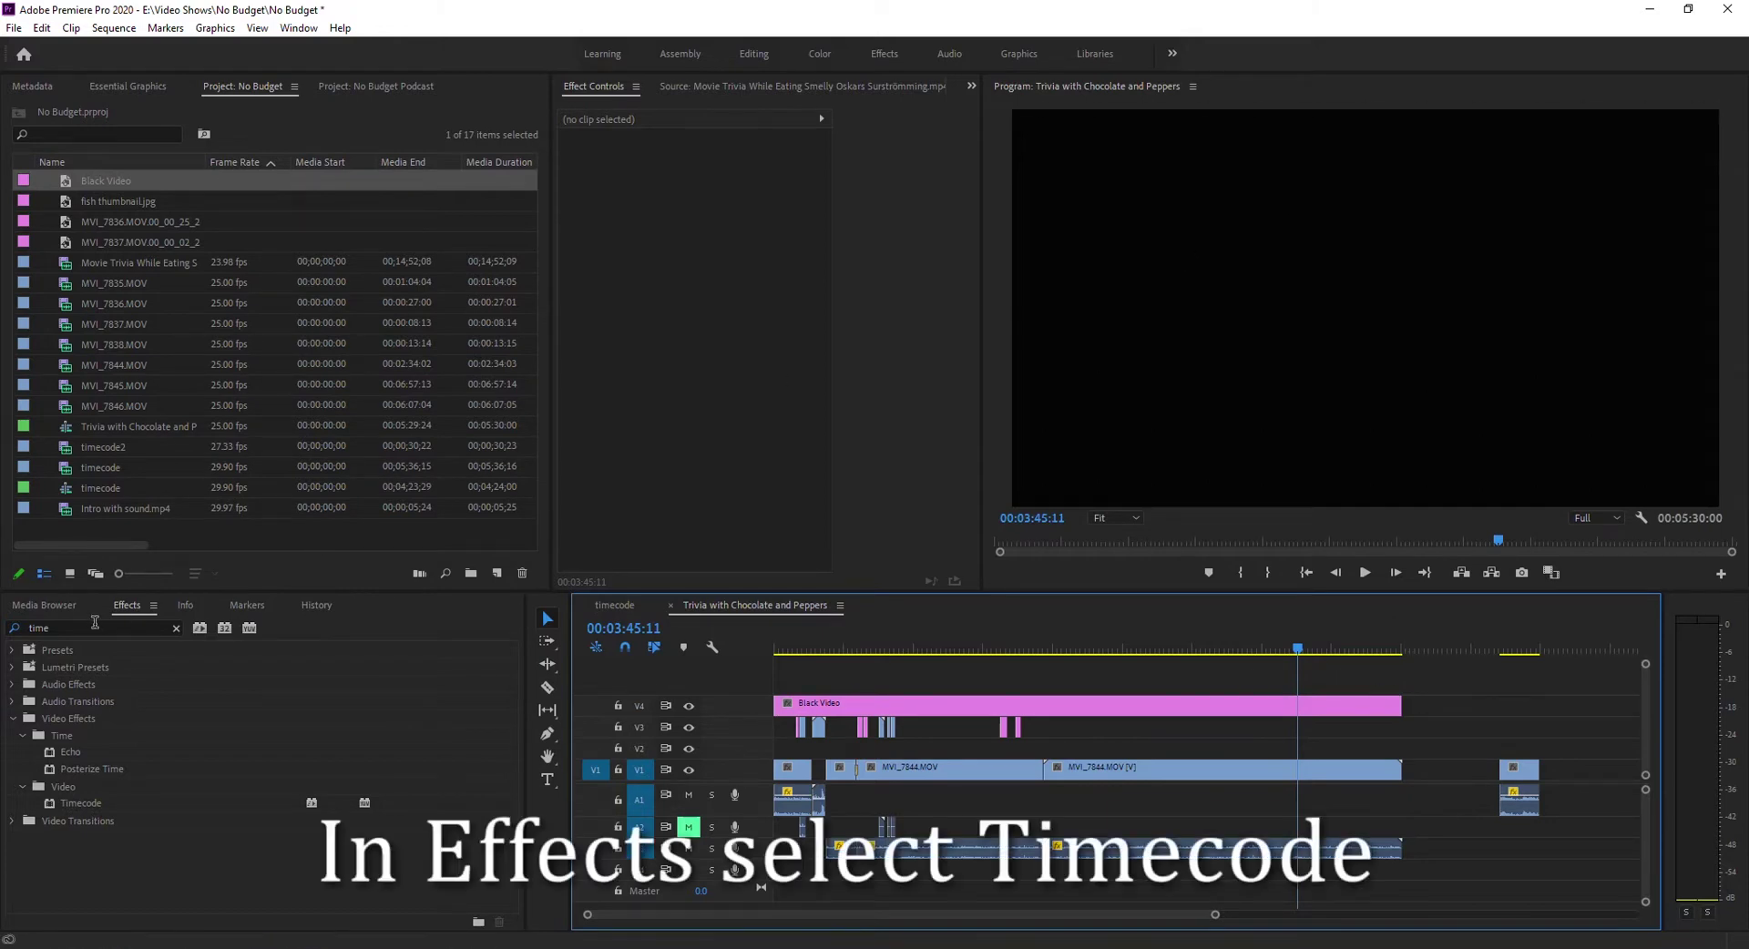
Search 'time' in Effects and apply the Timecode effect to the Black Video clip on V4.
left_click(127, 623)
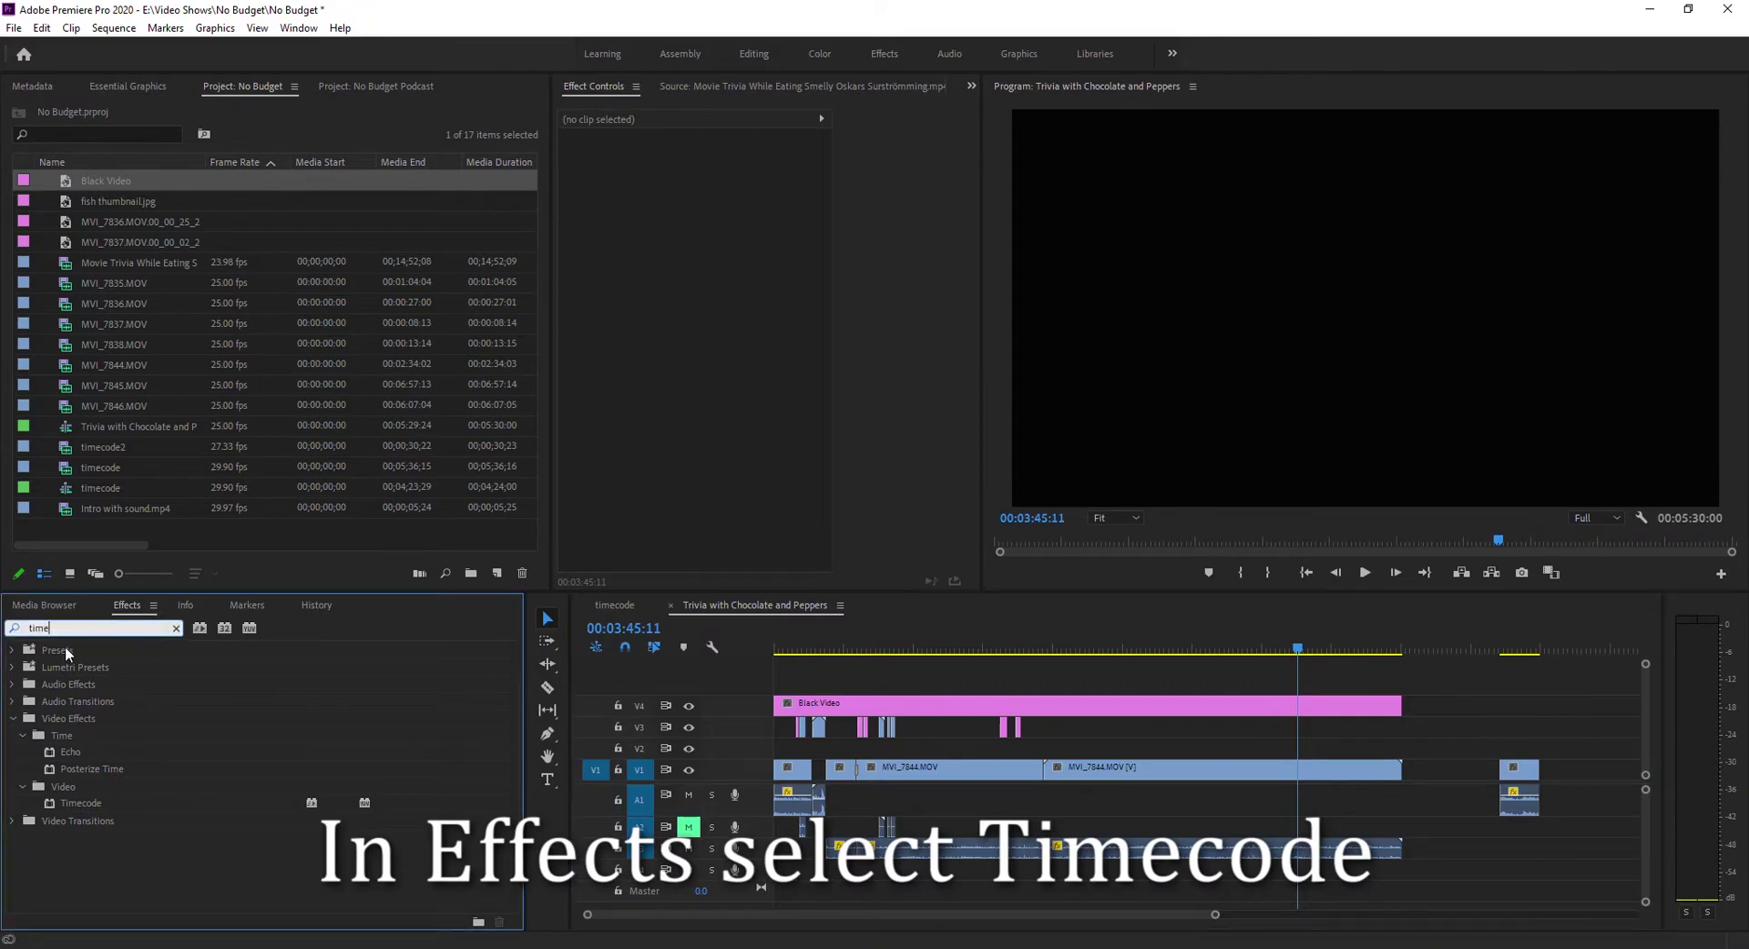
left_click_drag(129, 624, 3, 633)
left_click(64, 803)
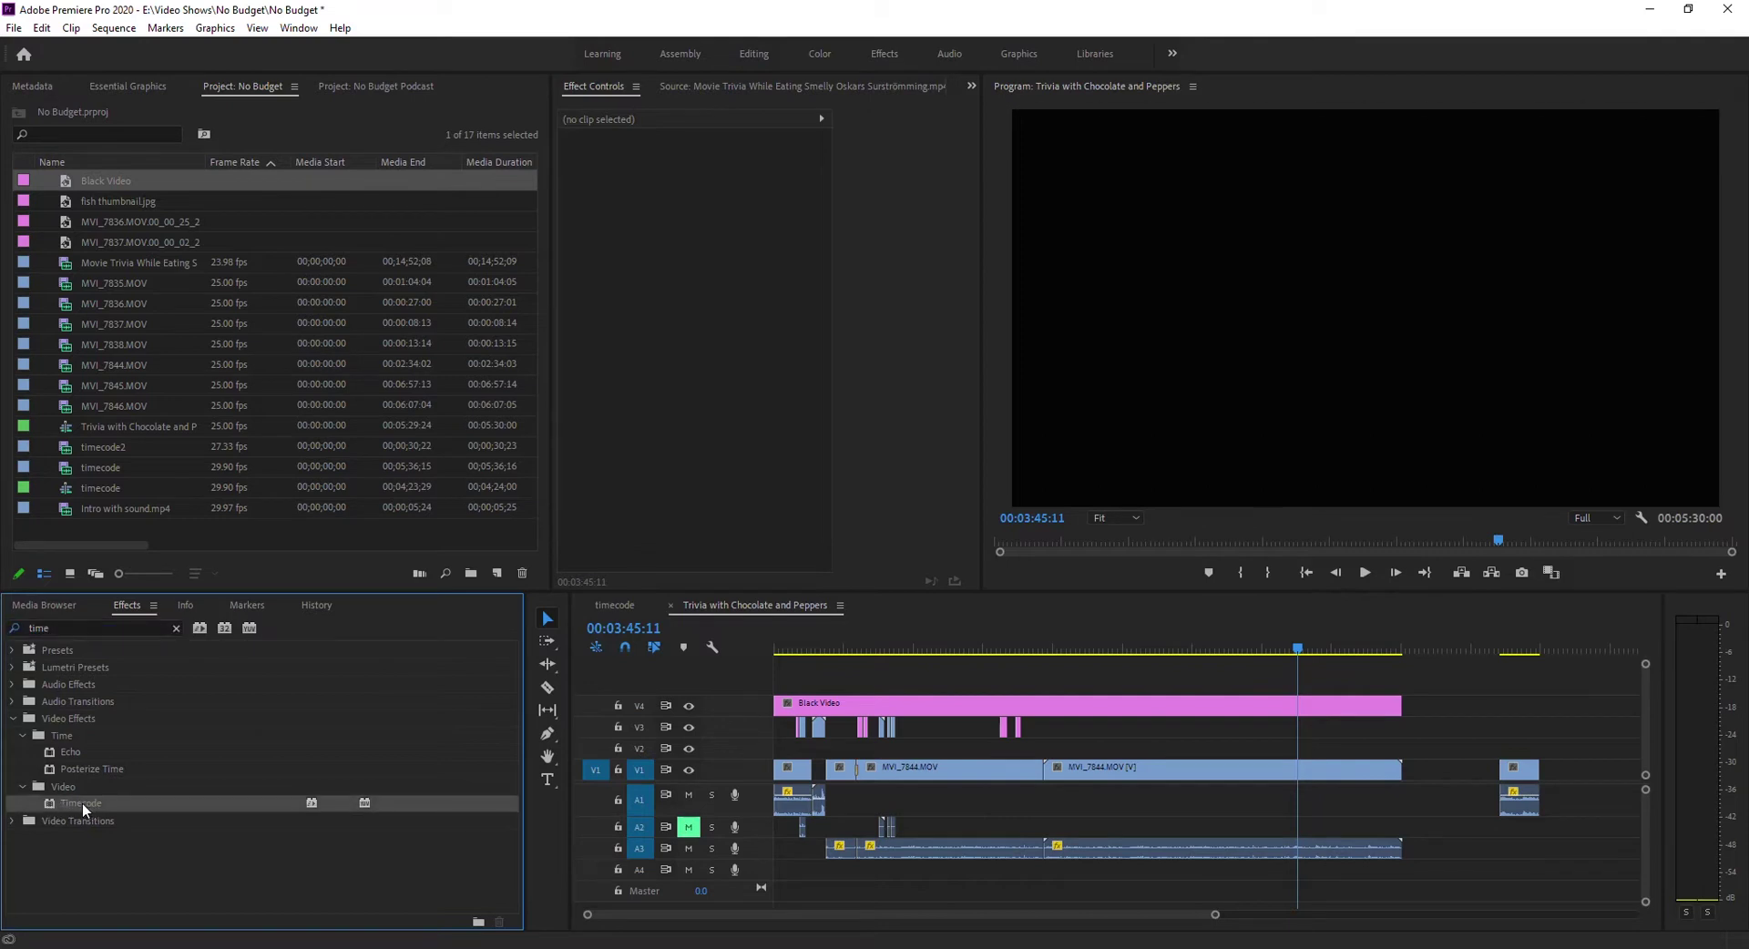
left_click_drag(82, 803, 829, 711)
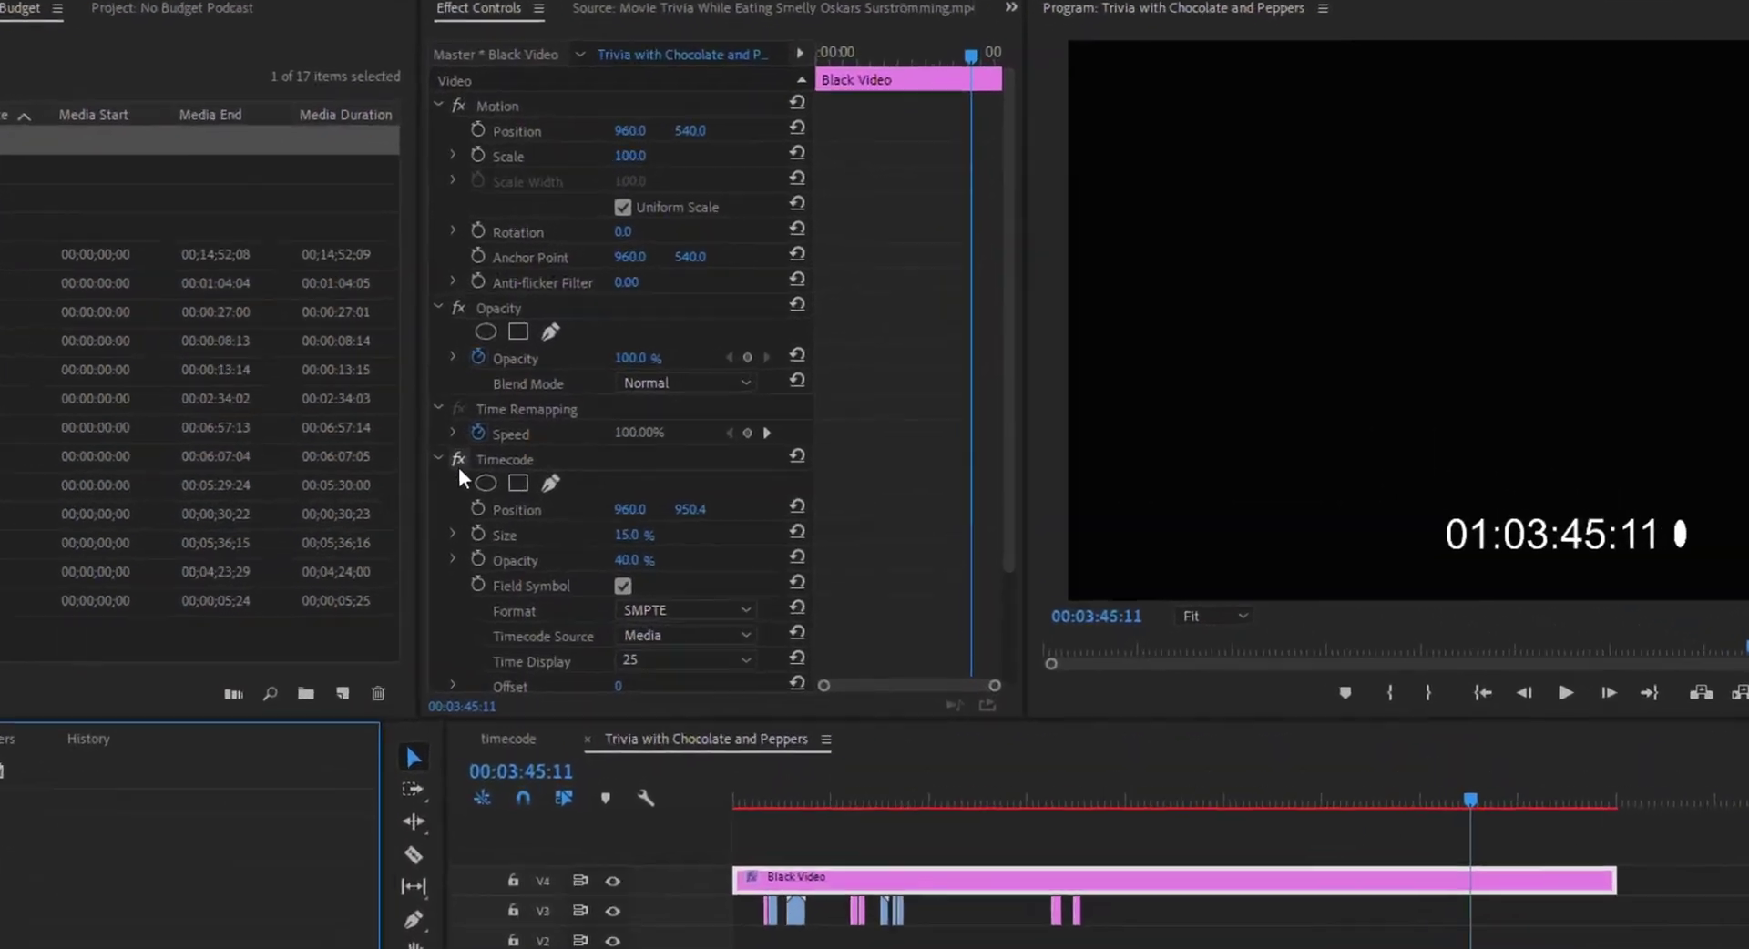
Show the Timecode effect's settings, leaving the field symbol turned on.
left_click(393, 501)
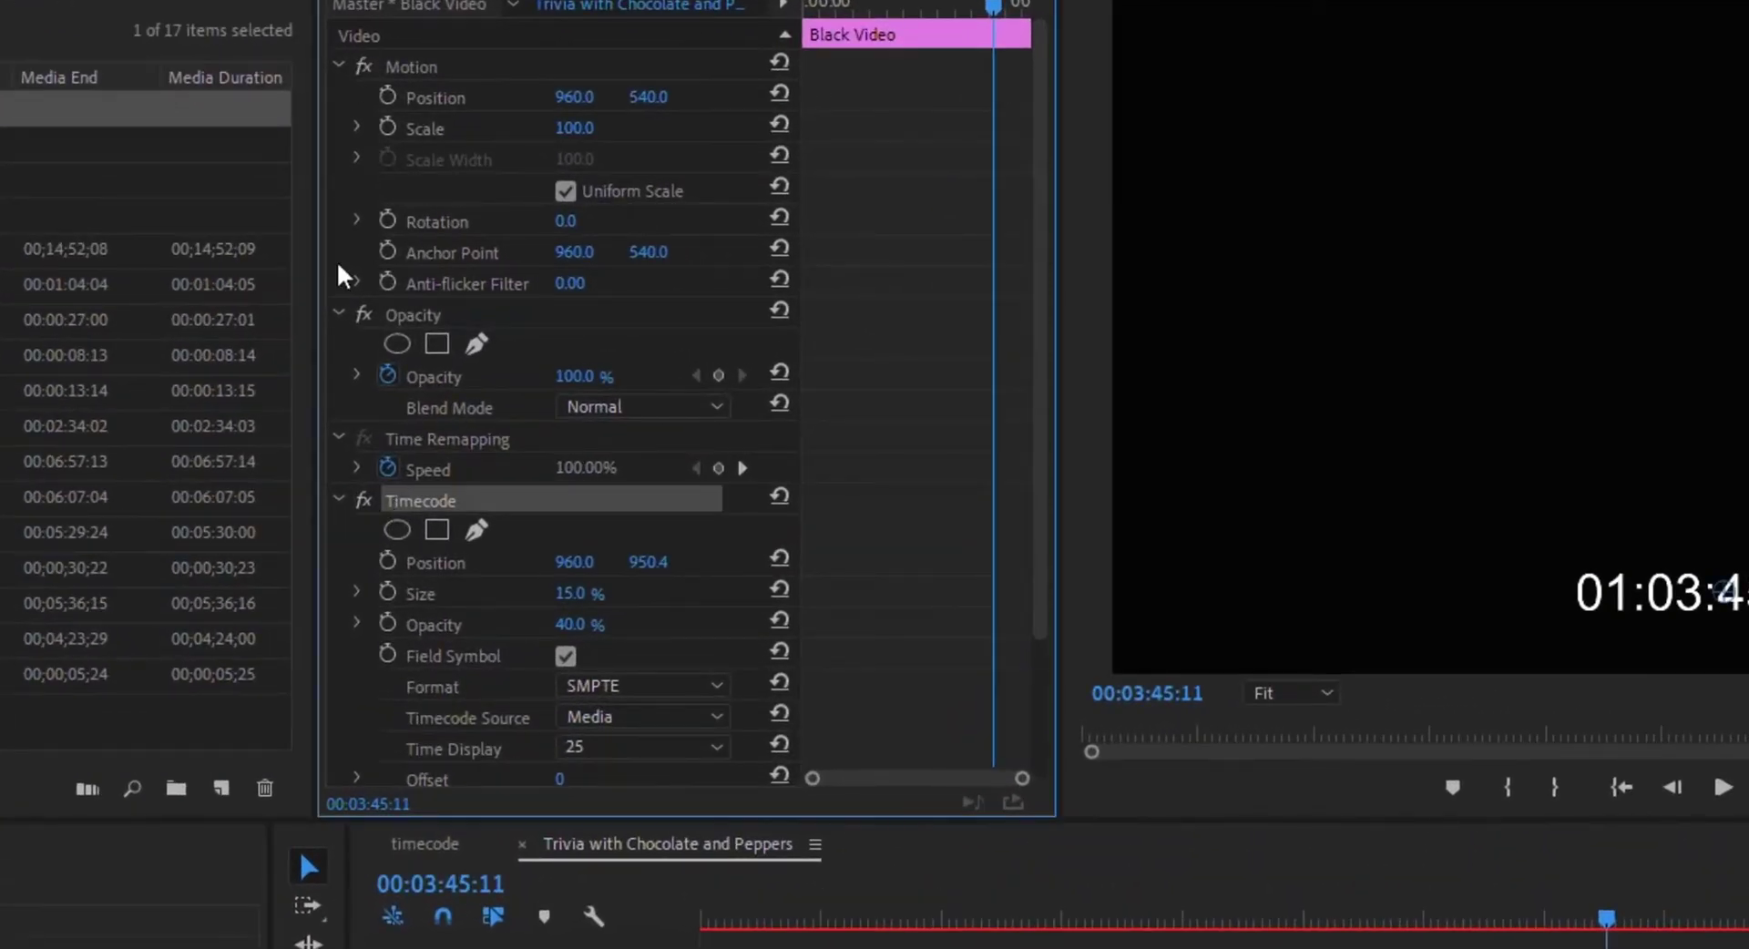
scroll(416, 455, "down", 3)
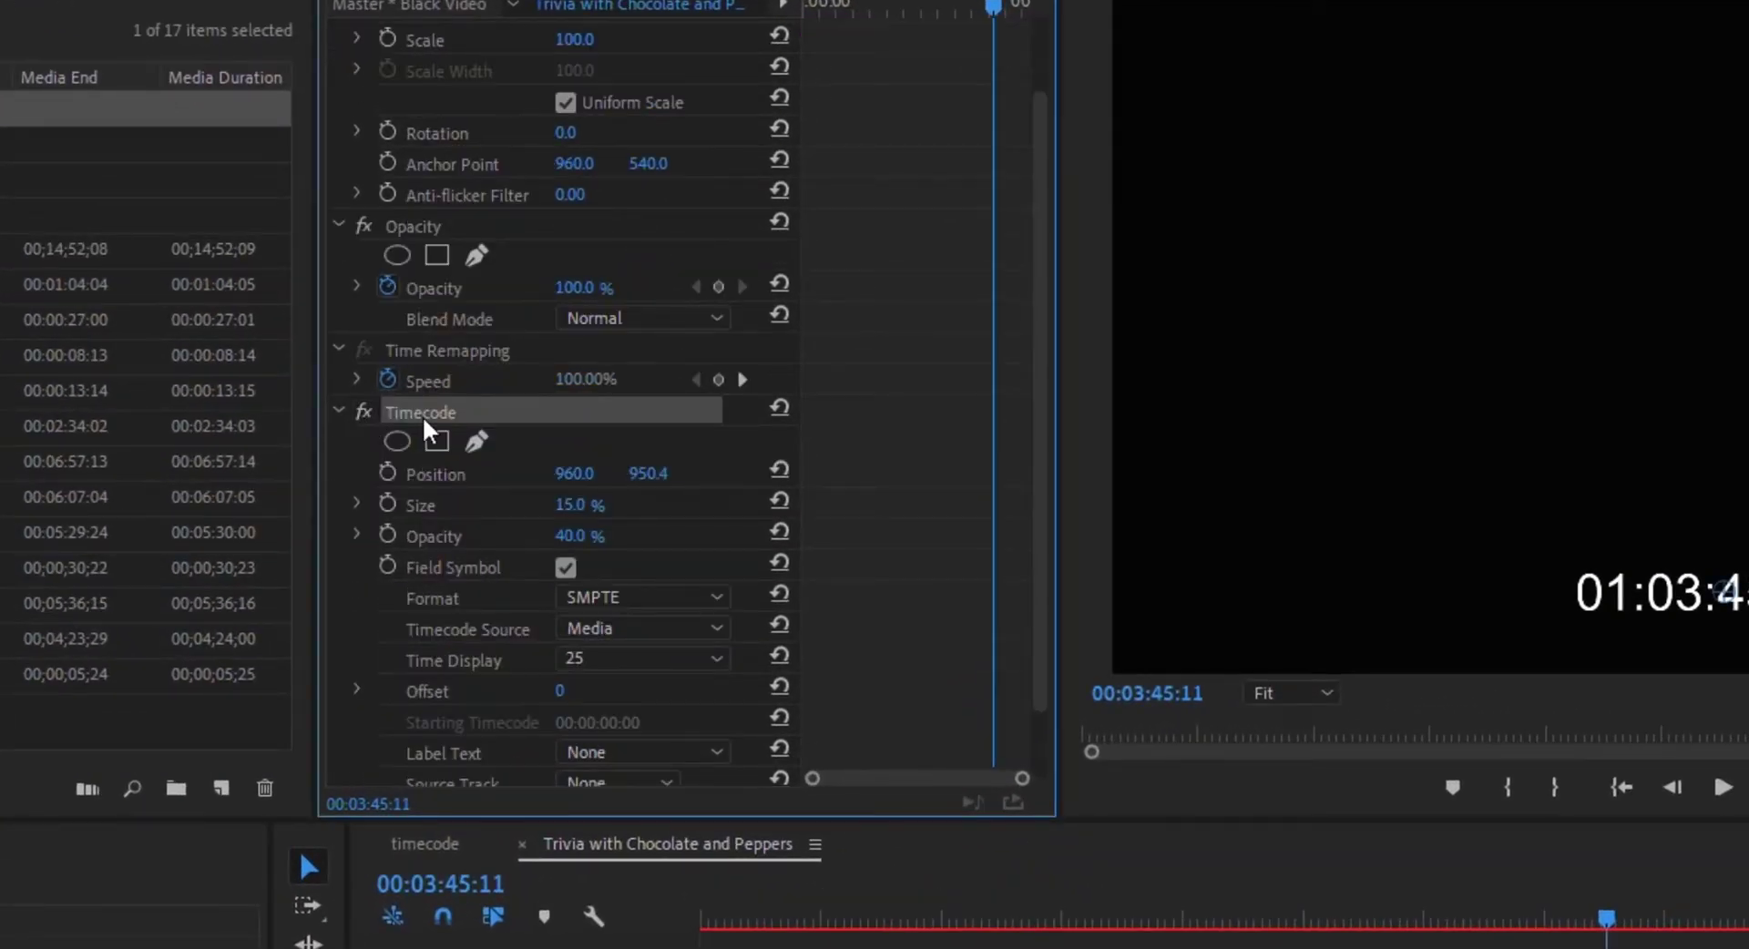
scroll(422, 416, "down", 3)
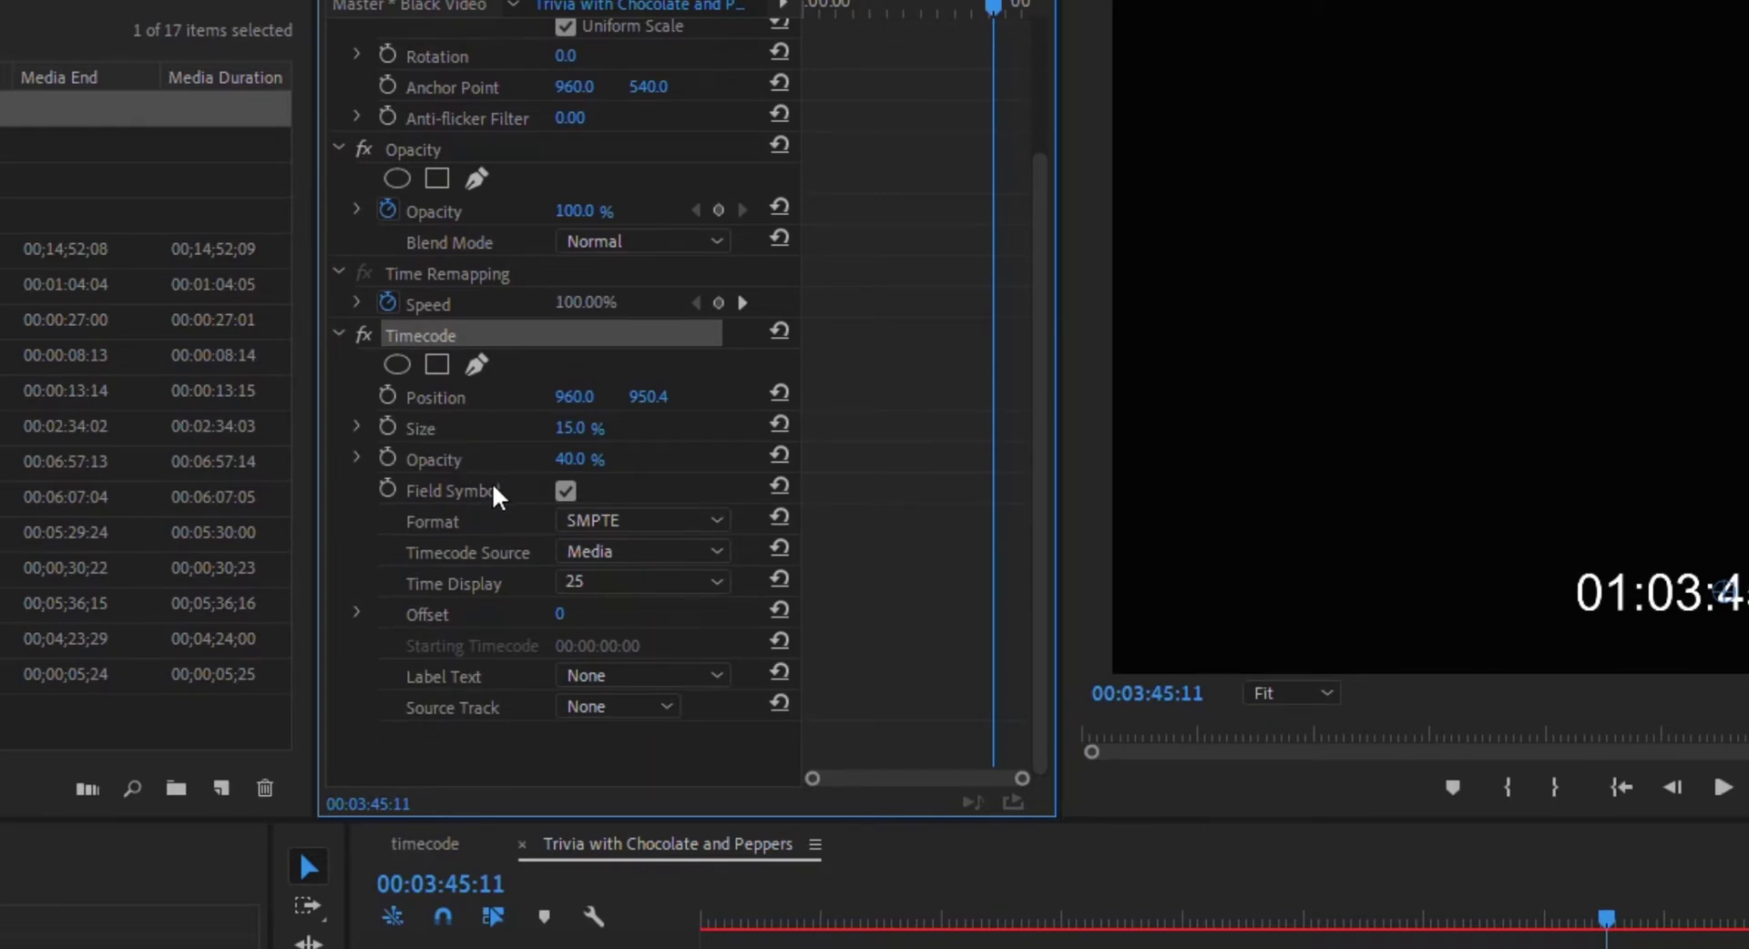
left_click(563, 492)
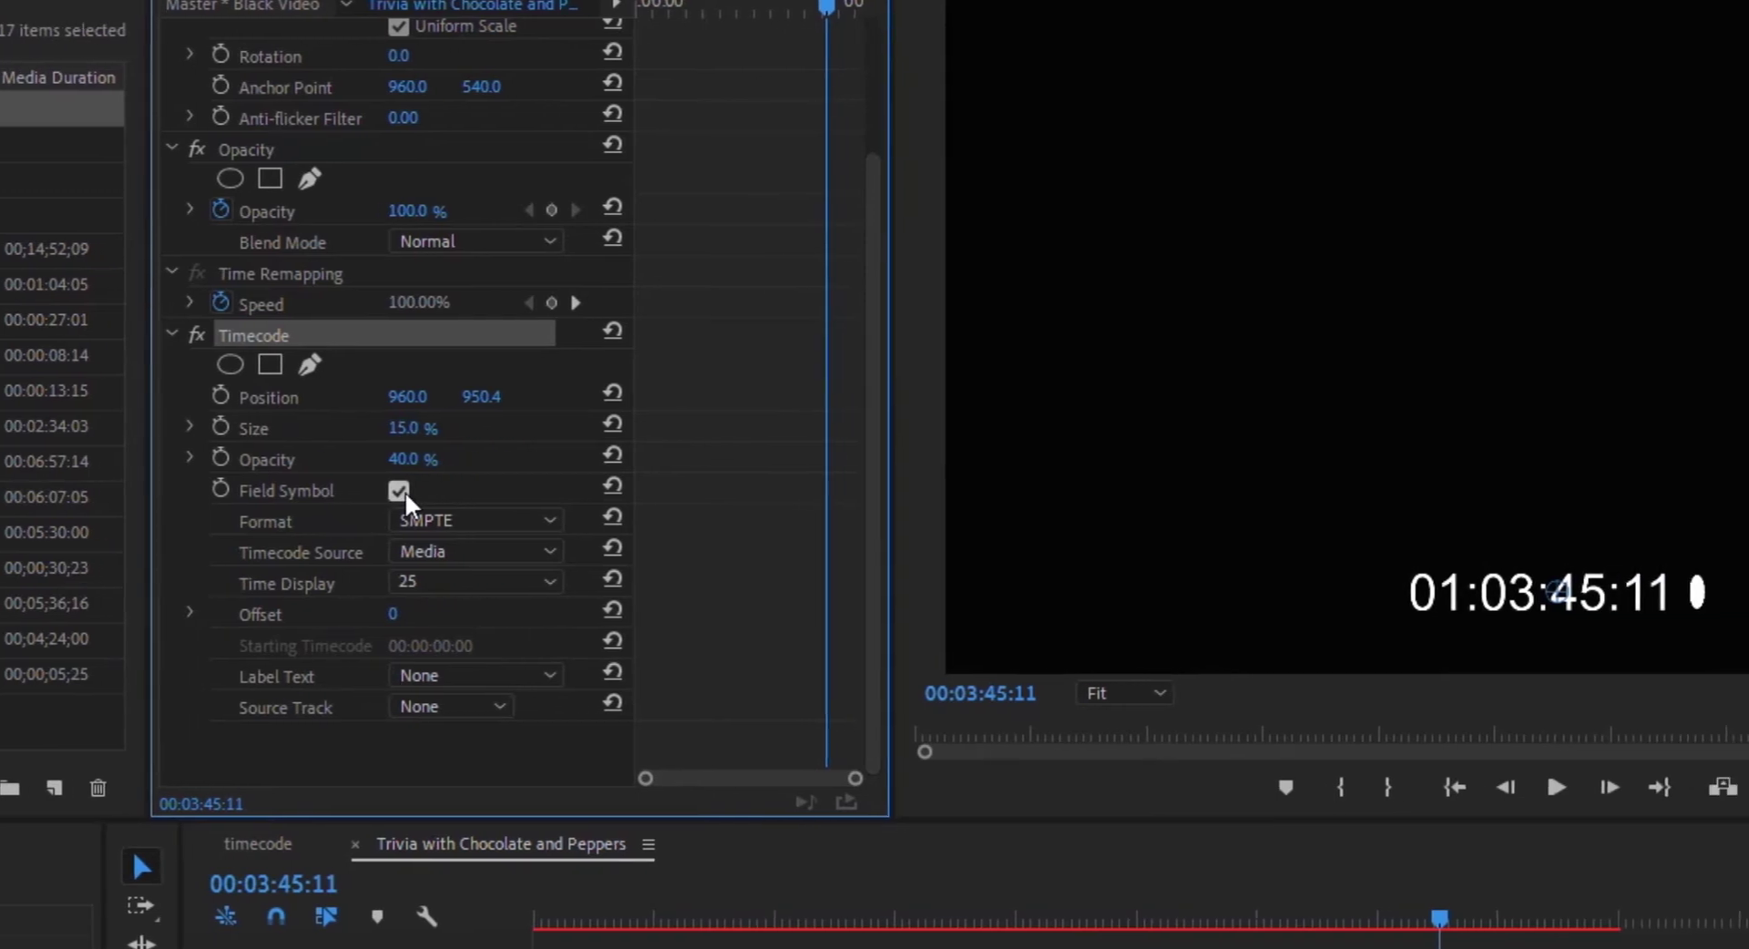
left_click(387, 490)
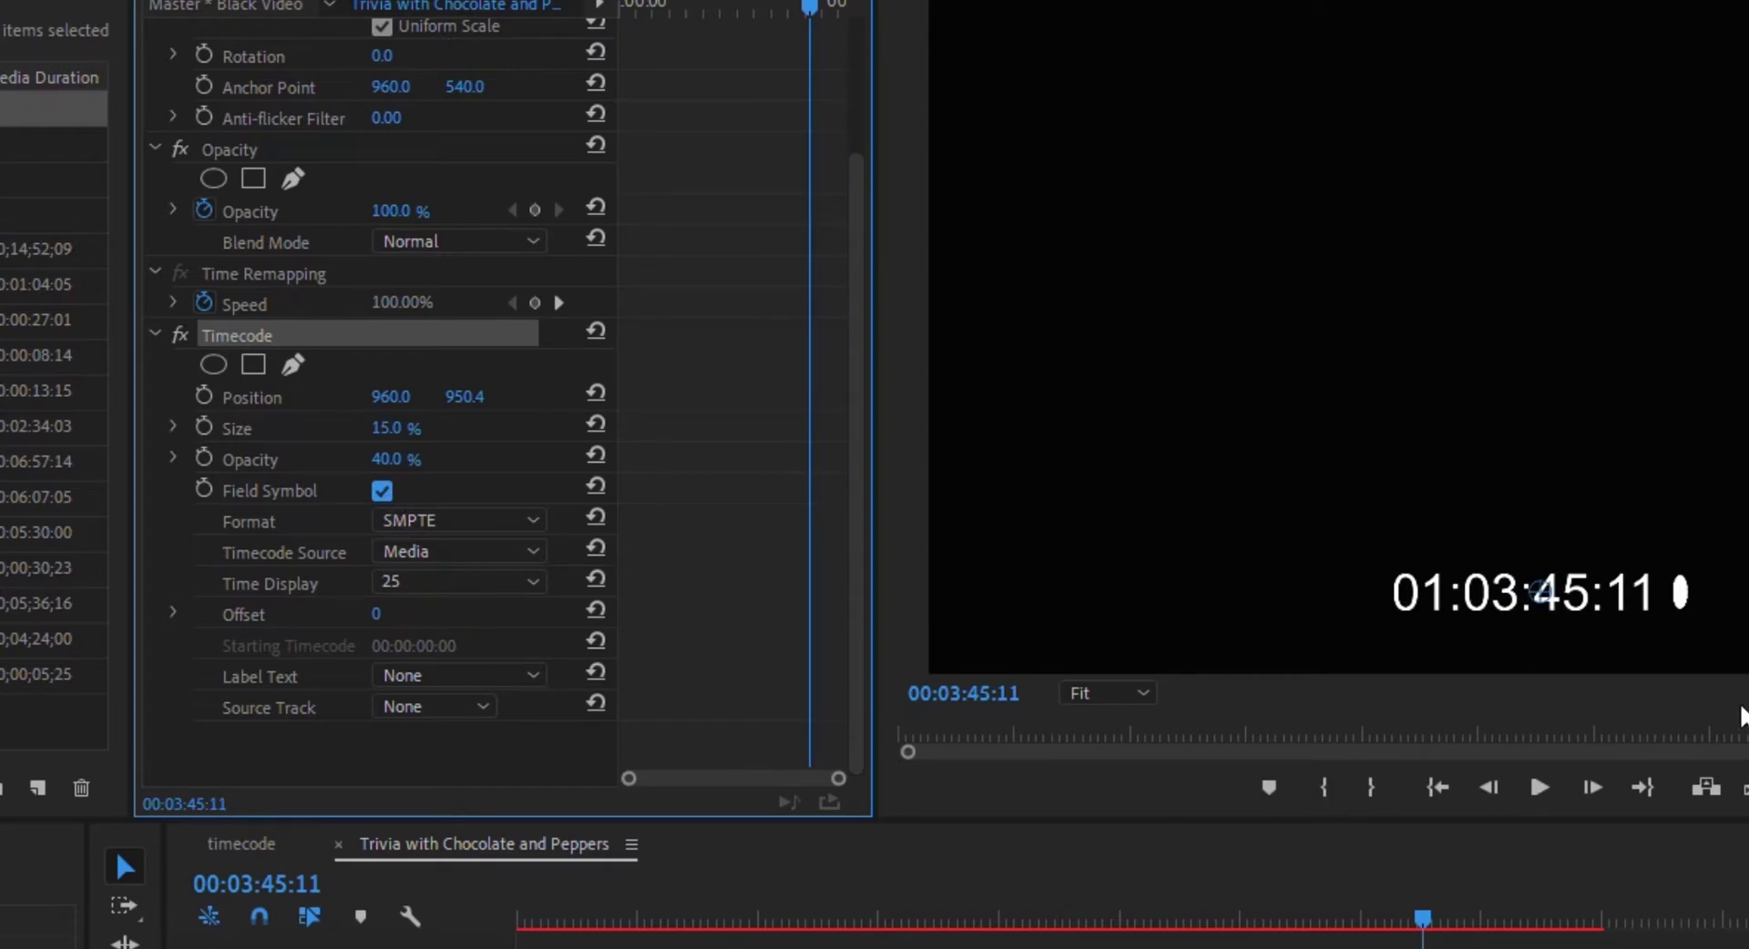
Keep SMPTE format, save the project, and set Timecode Source to Clip.
left_click(436, 529)
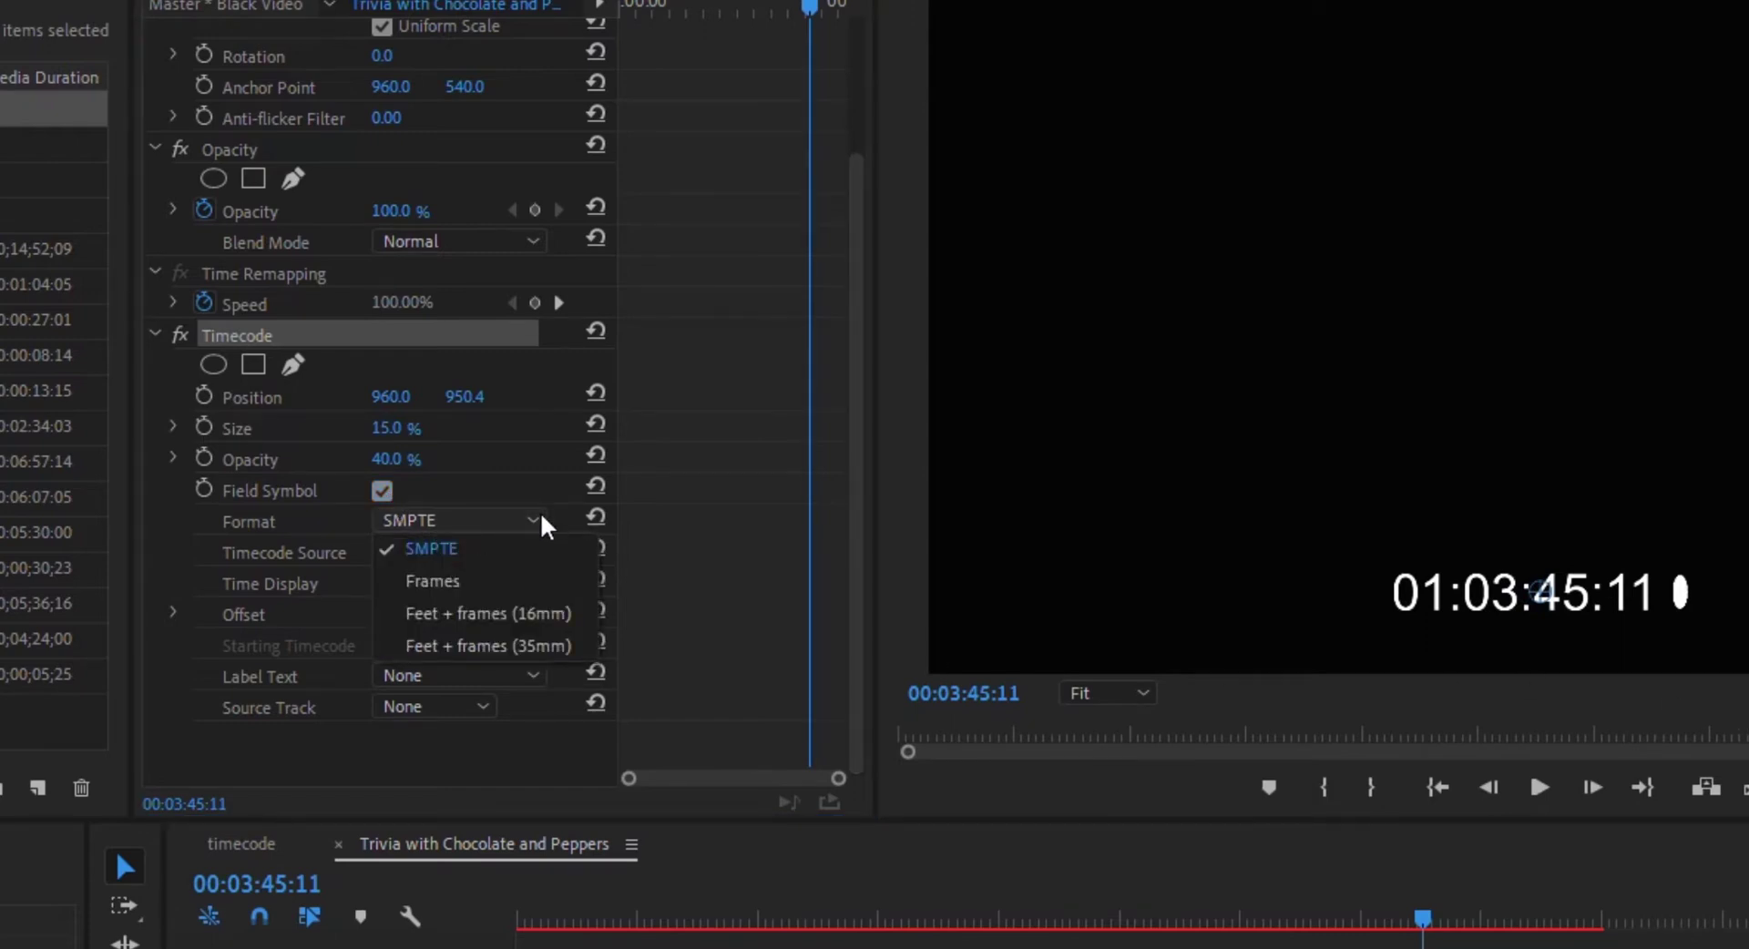
key("ctrl+s")
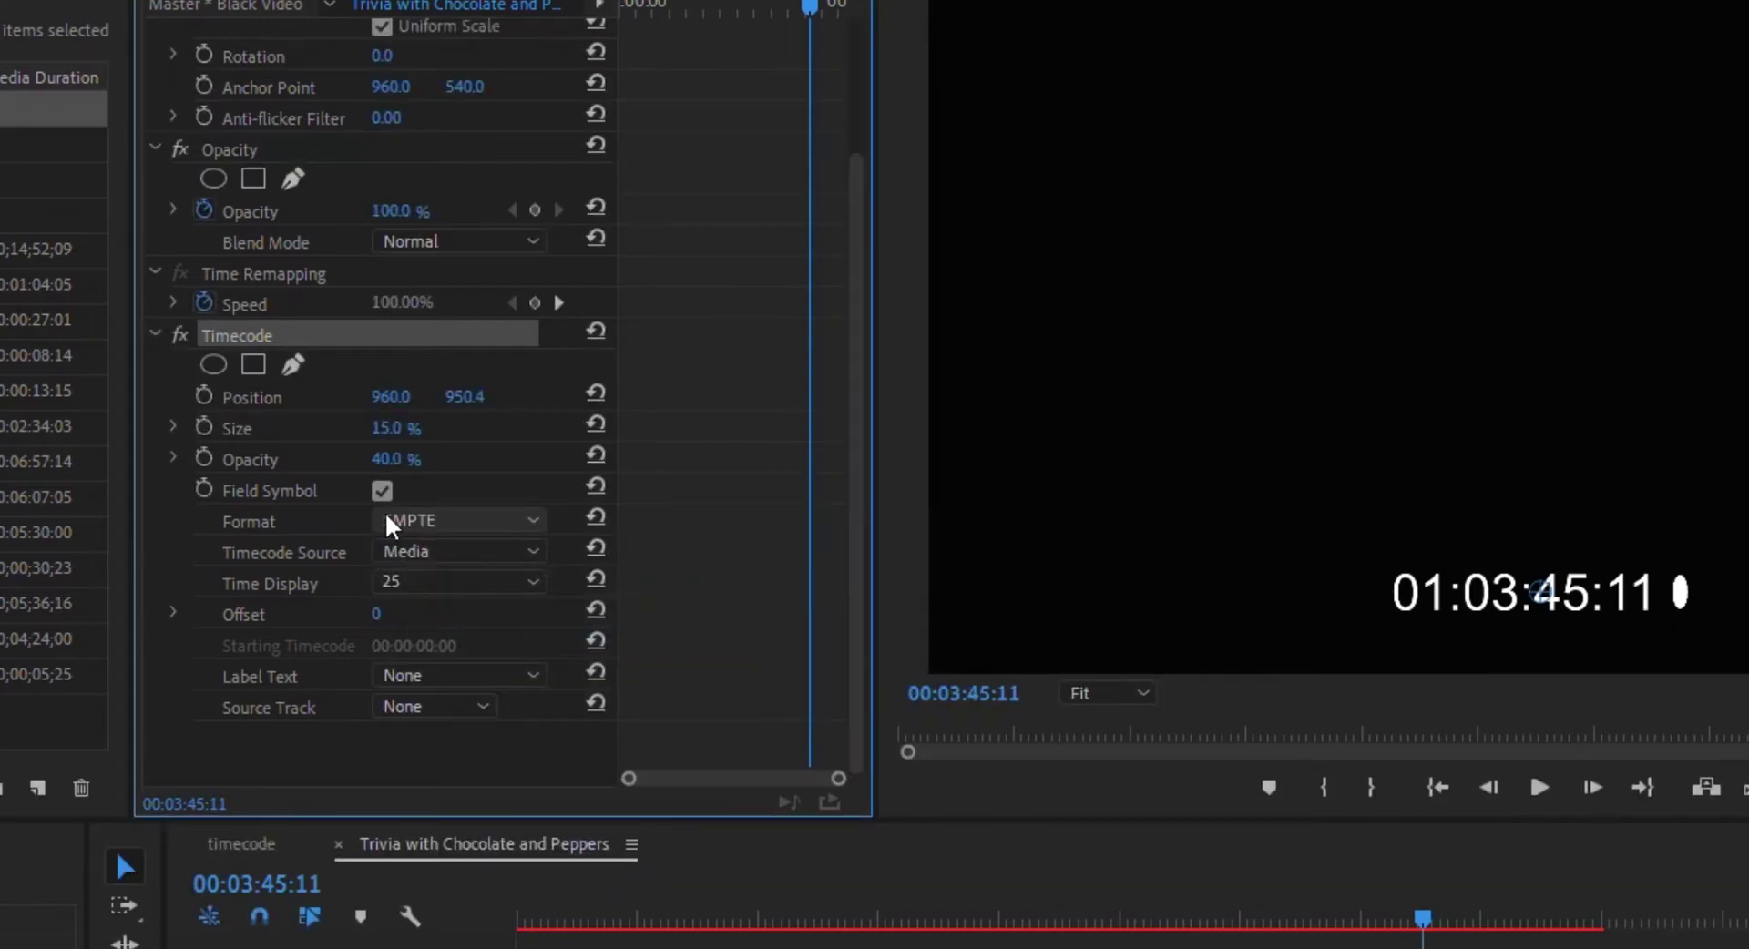
left_click(404, 554)
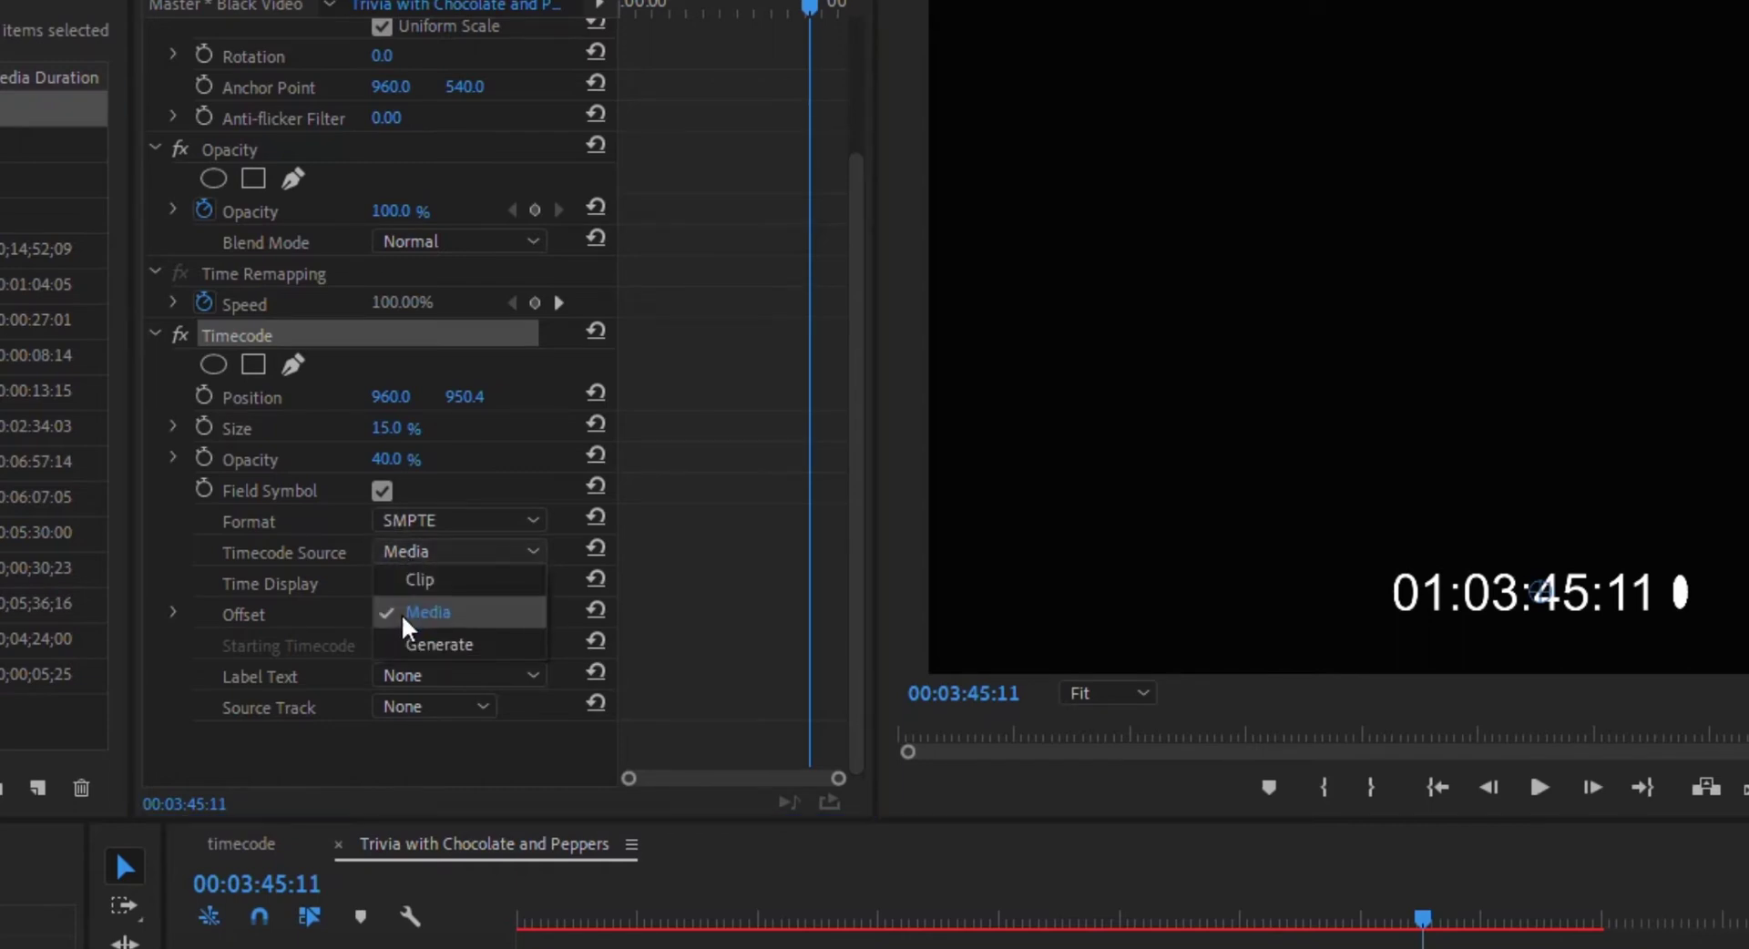
left_click(436, 580)
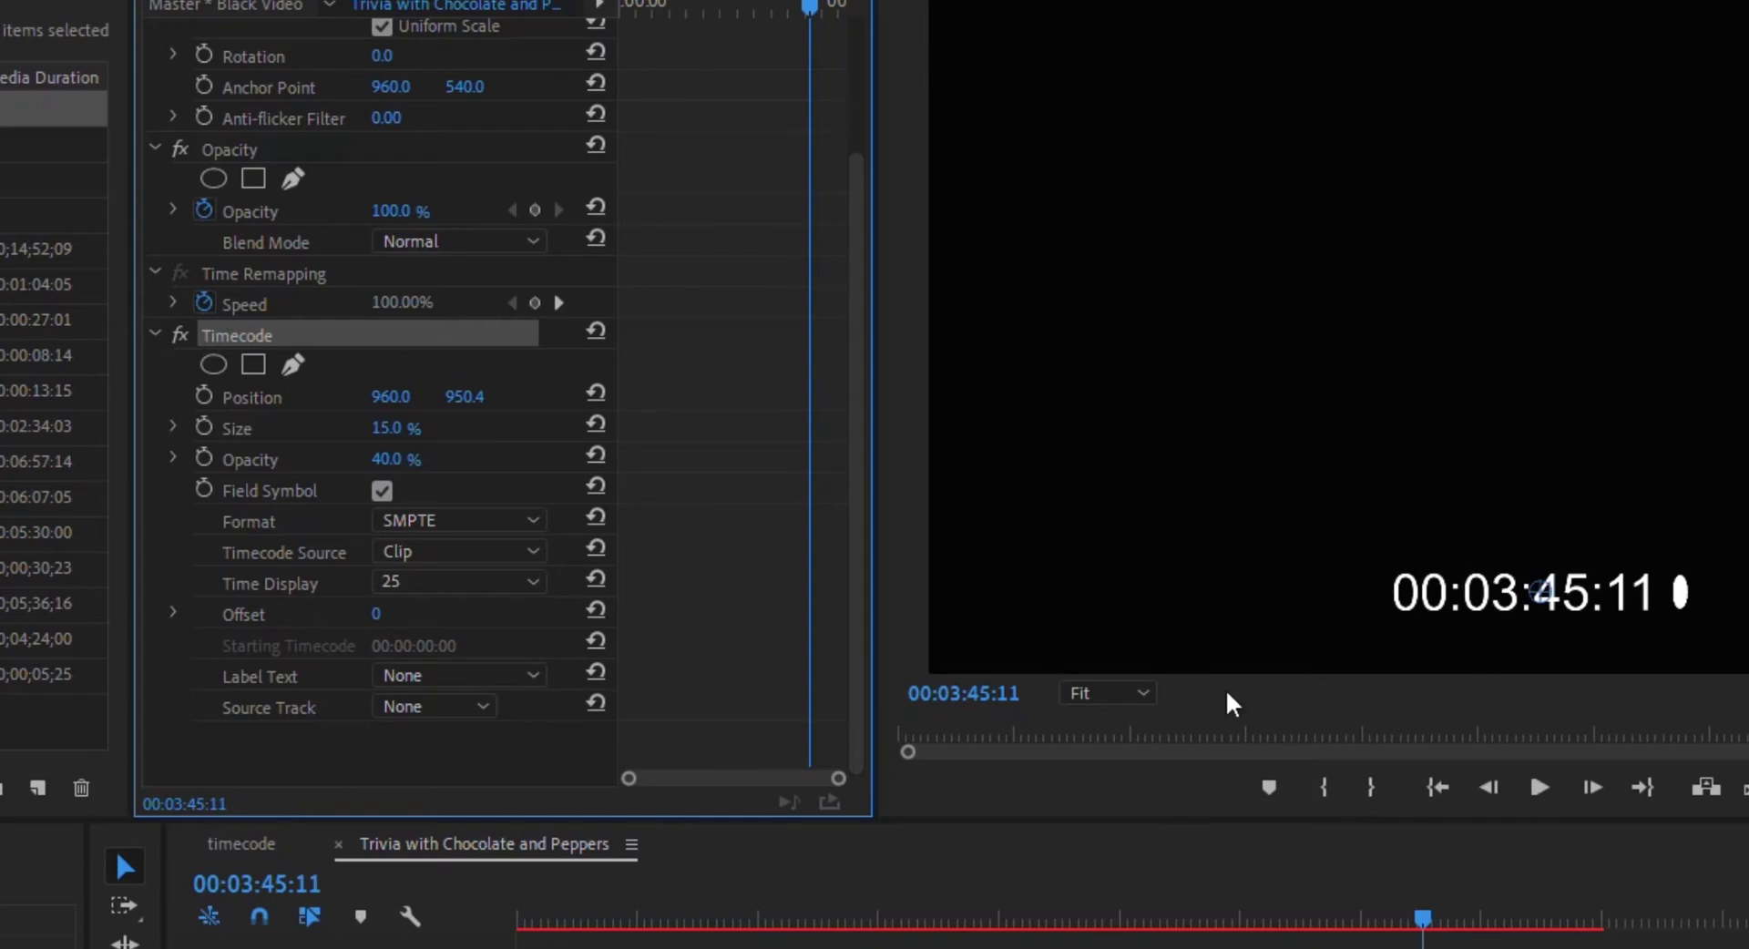
left_click(480, 590)
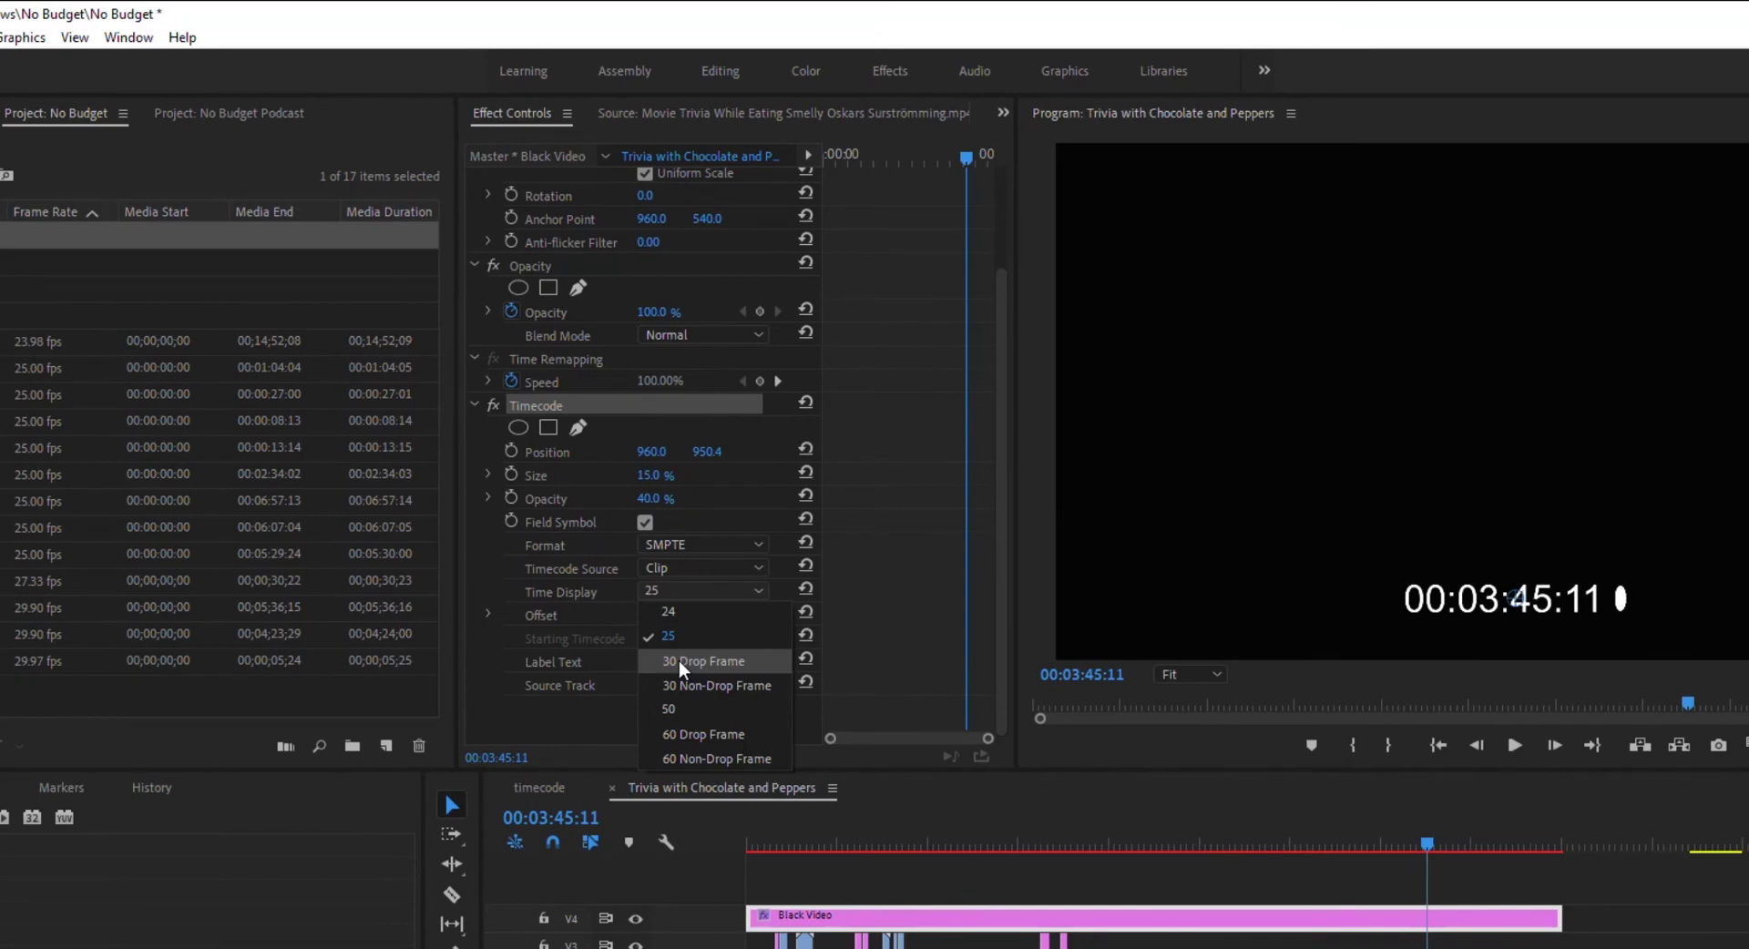
left_click(681, 664)
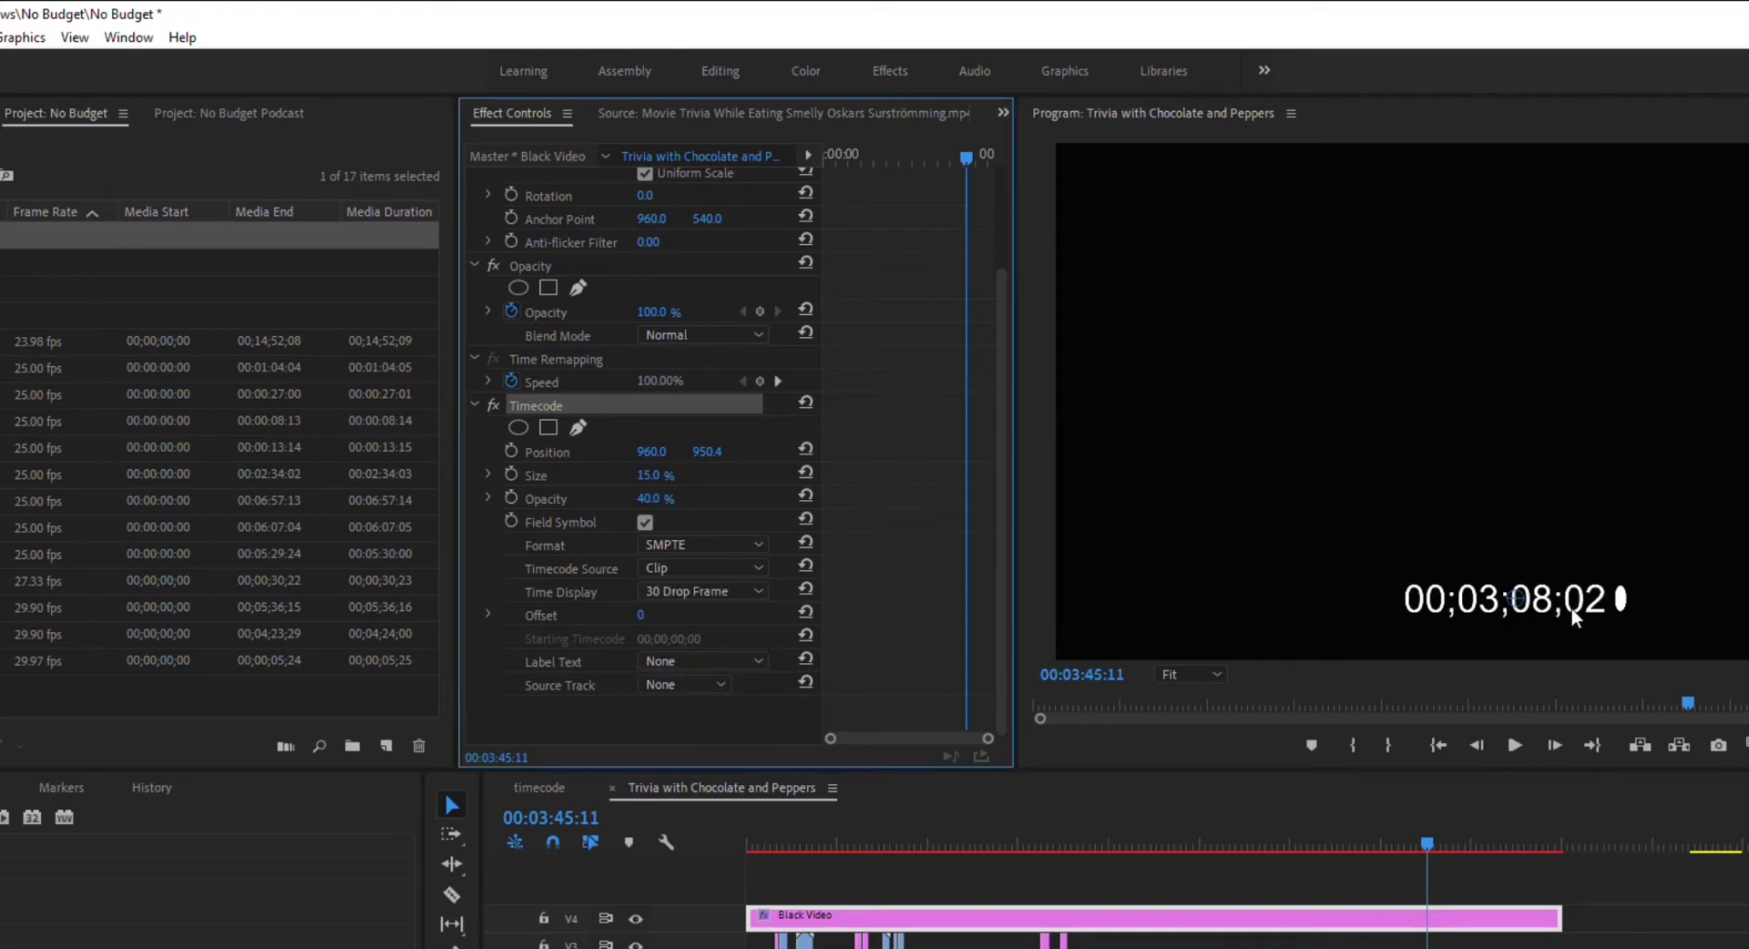
left_click(669, 589)
left_click(670, 636)
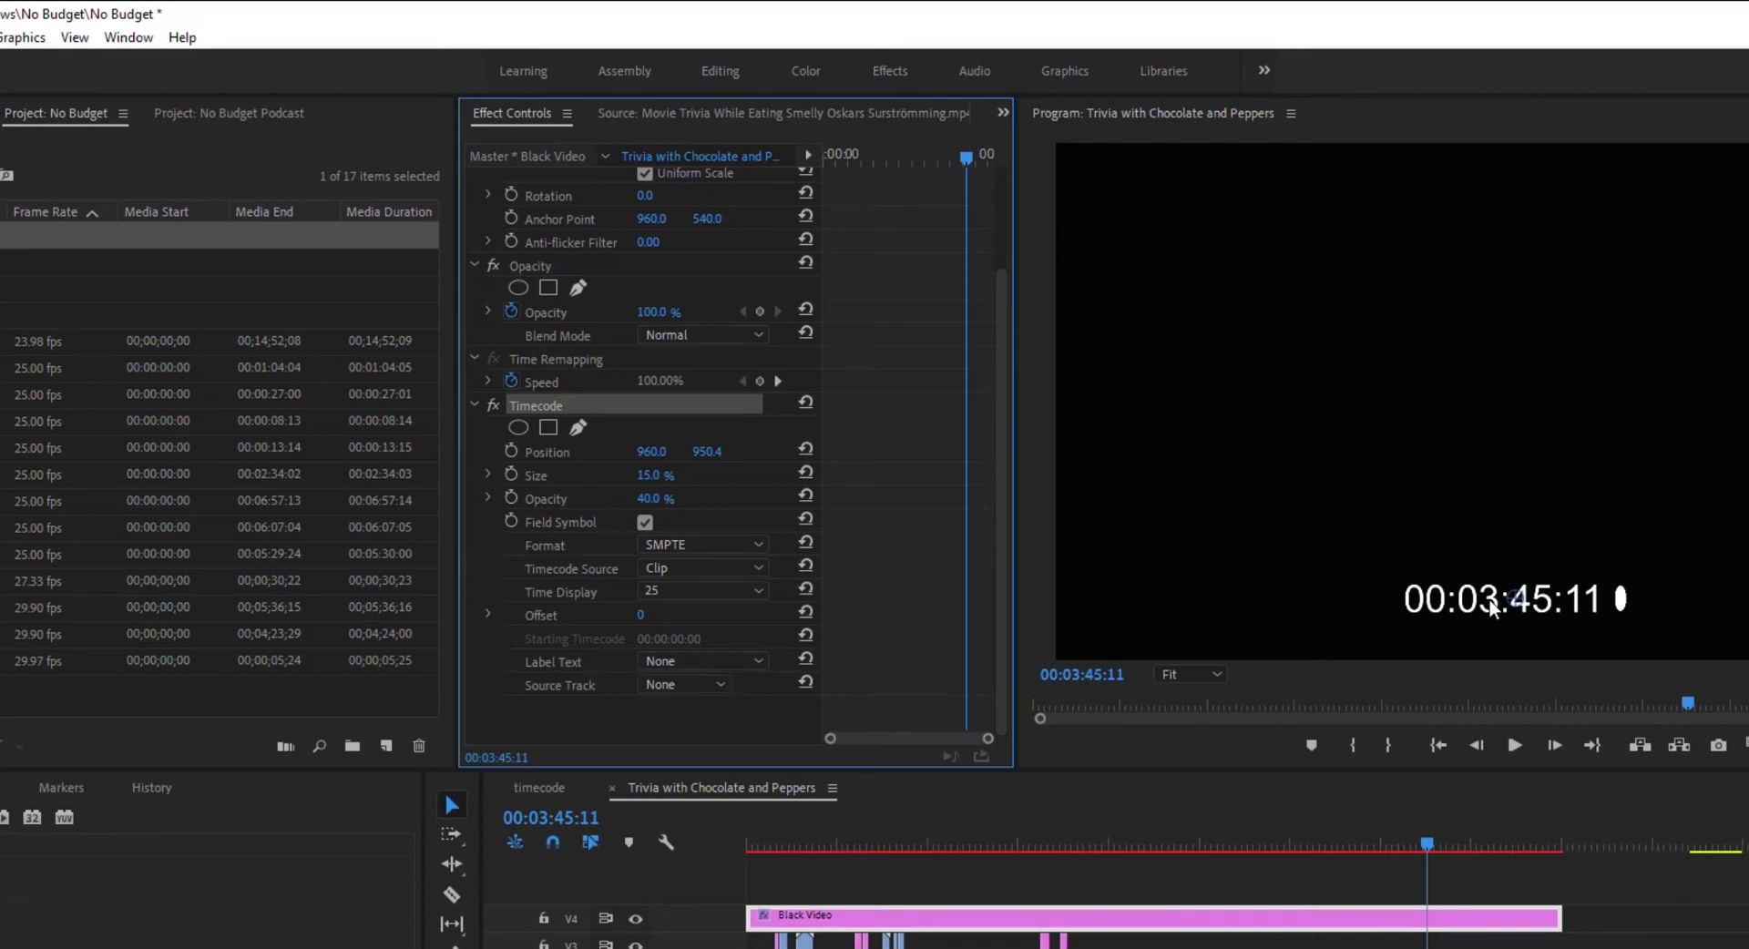
Search 'crop', apply the Crop effect to the Black Video clip, and expand its settings.
left_click_drag(52, 627, 5, 637)
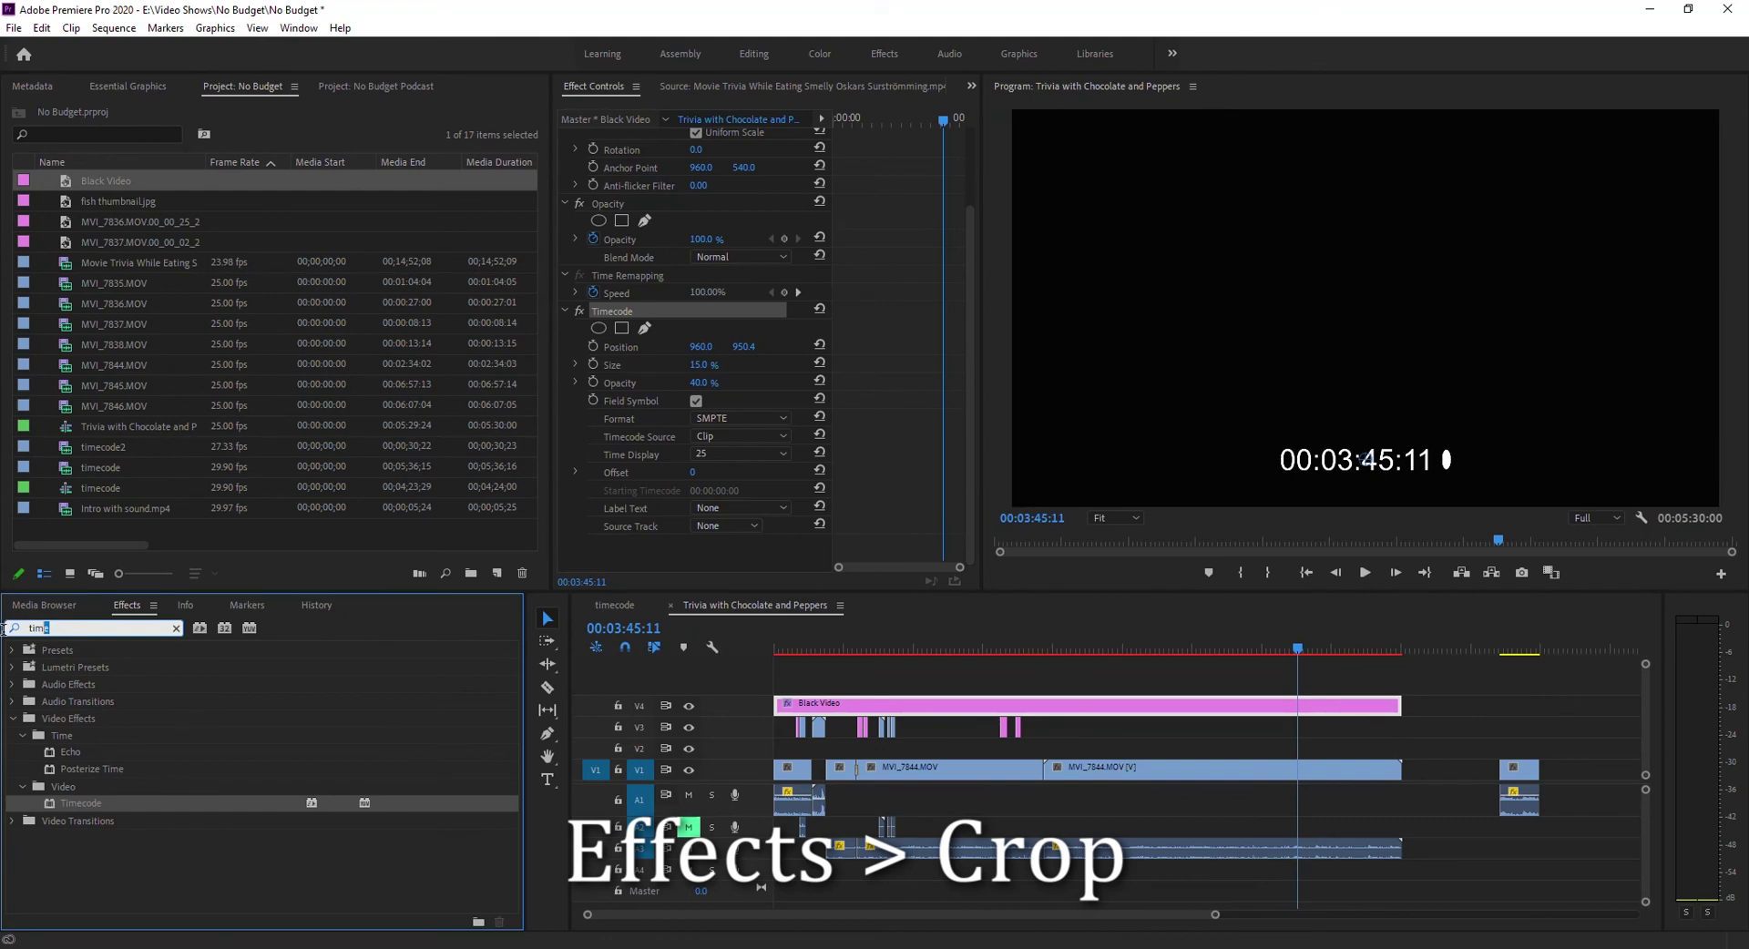
type("crop")
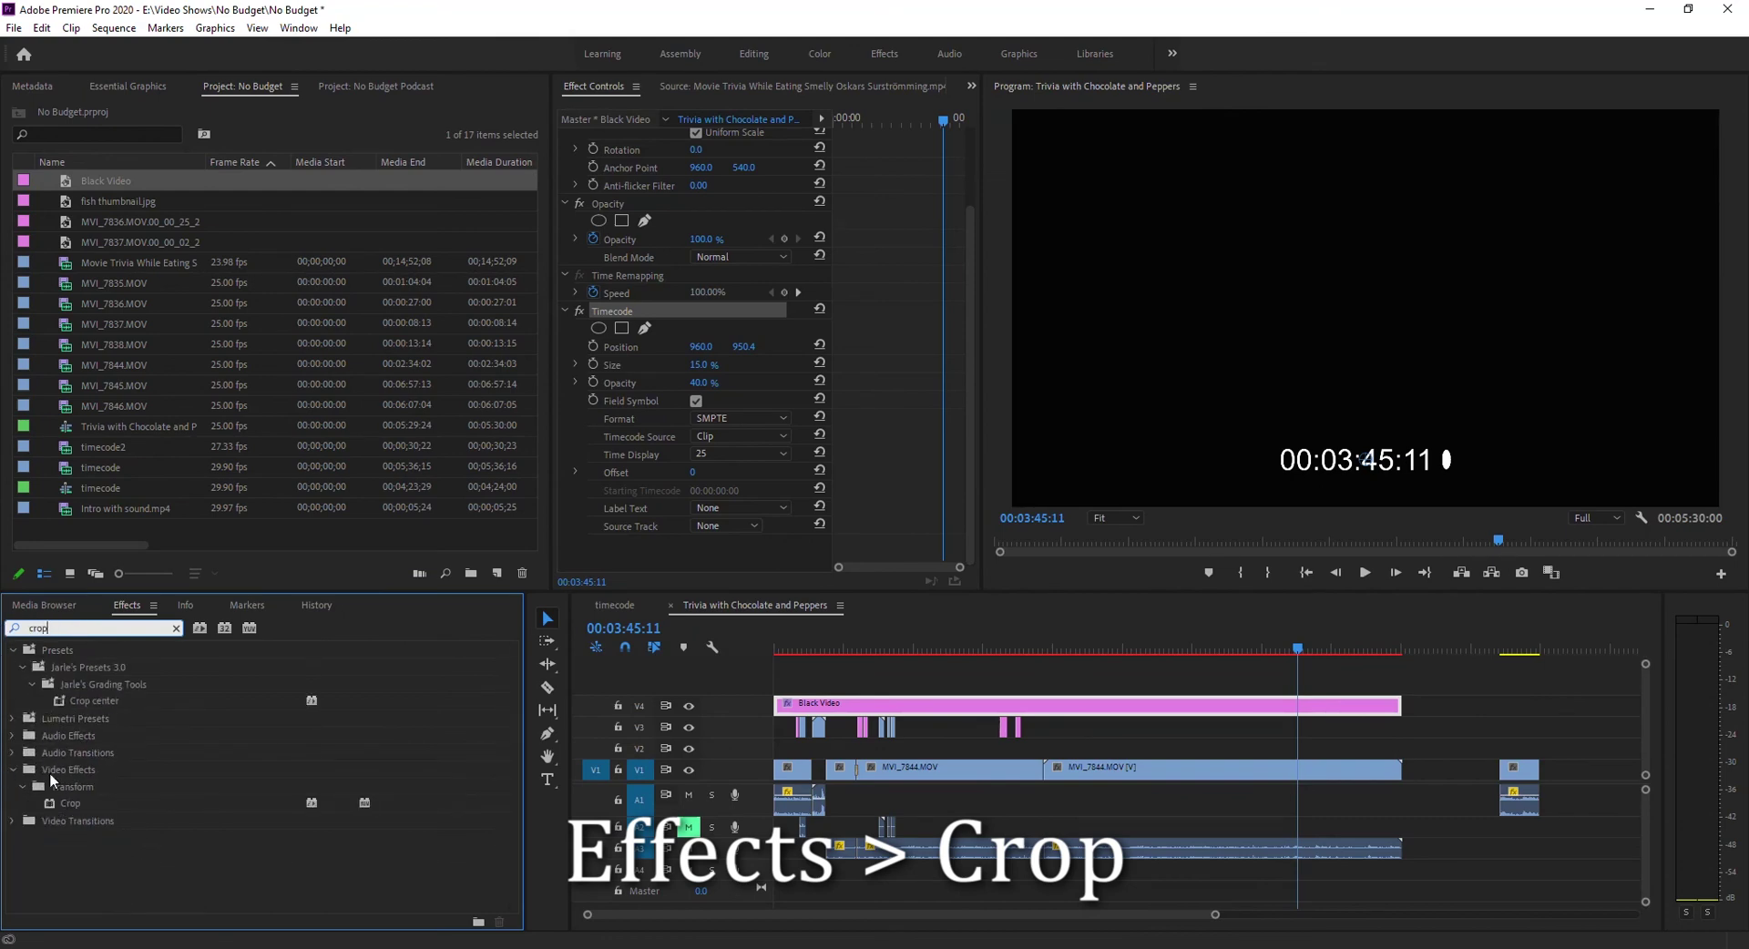
left_click(75, 803)
left_click_drag(53, 800, 810, 717)
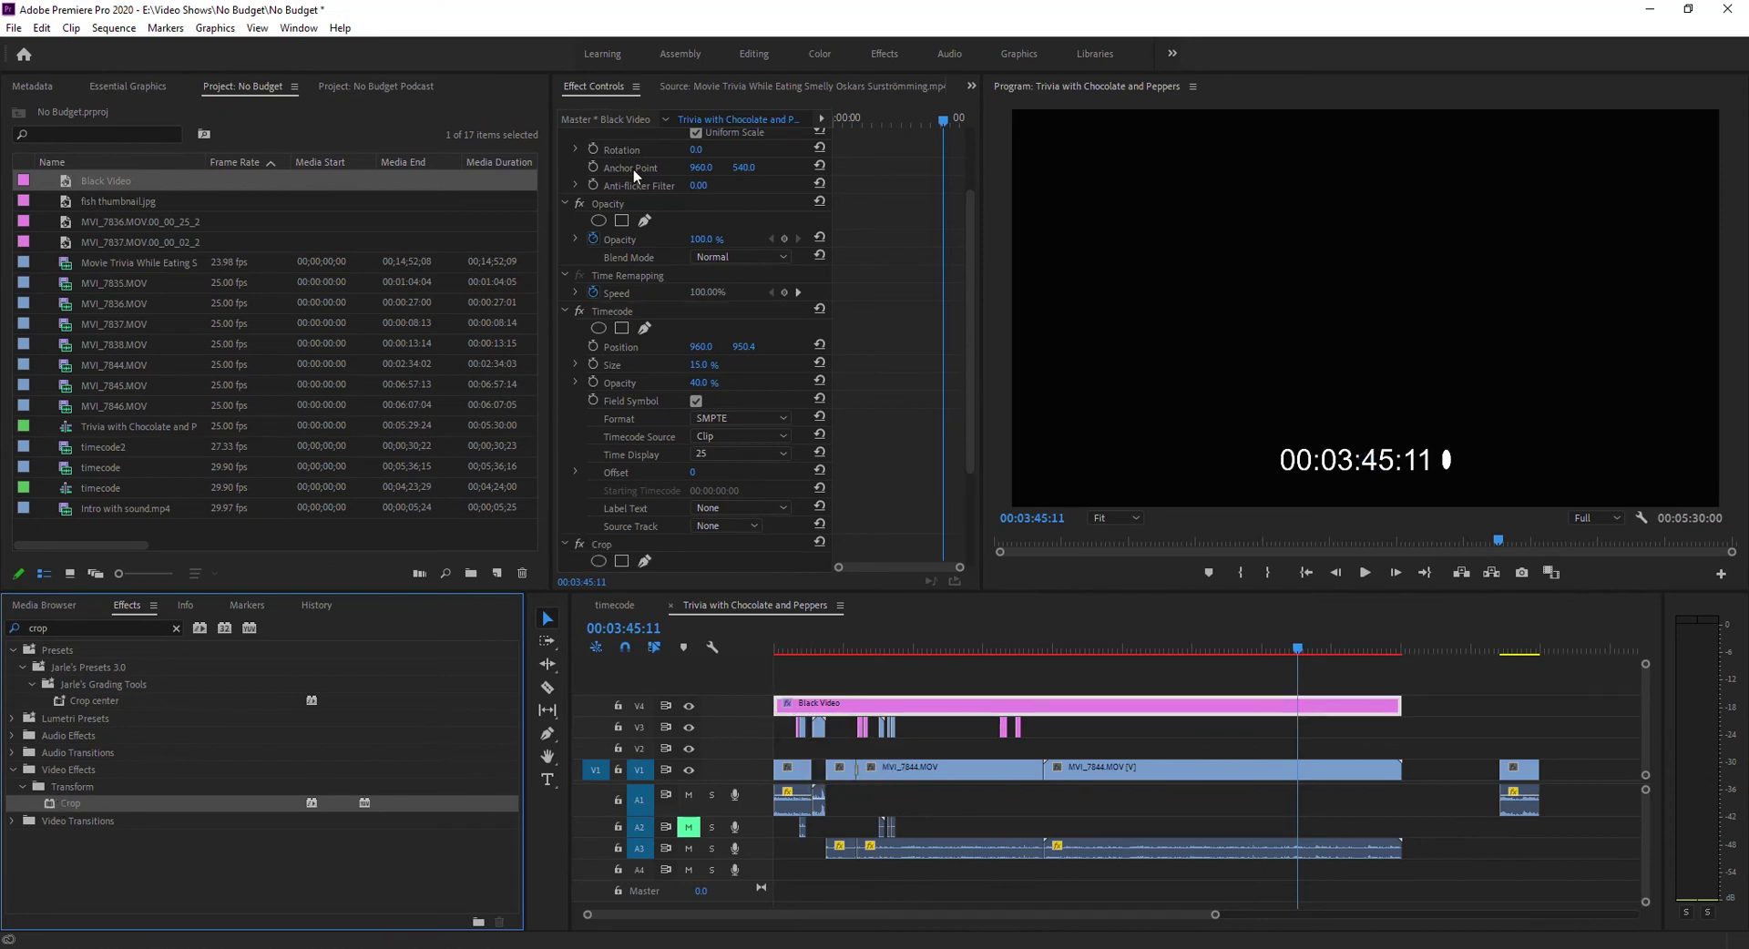
scroll(621, 378, "down", 2)
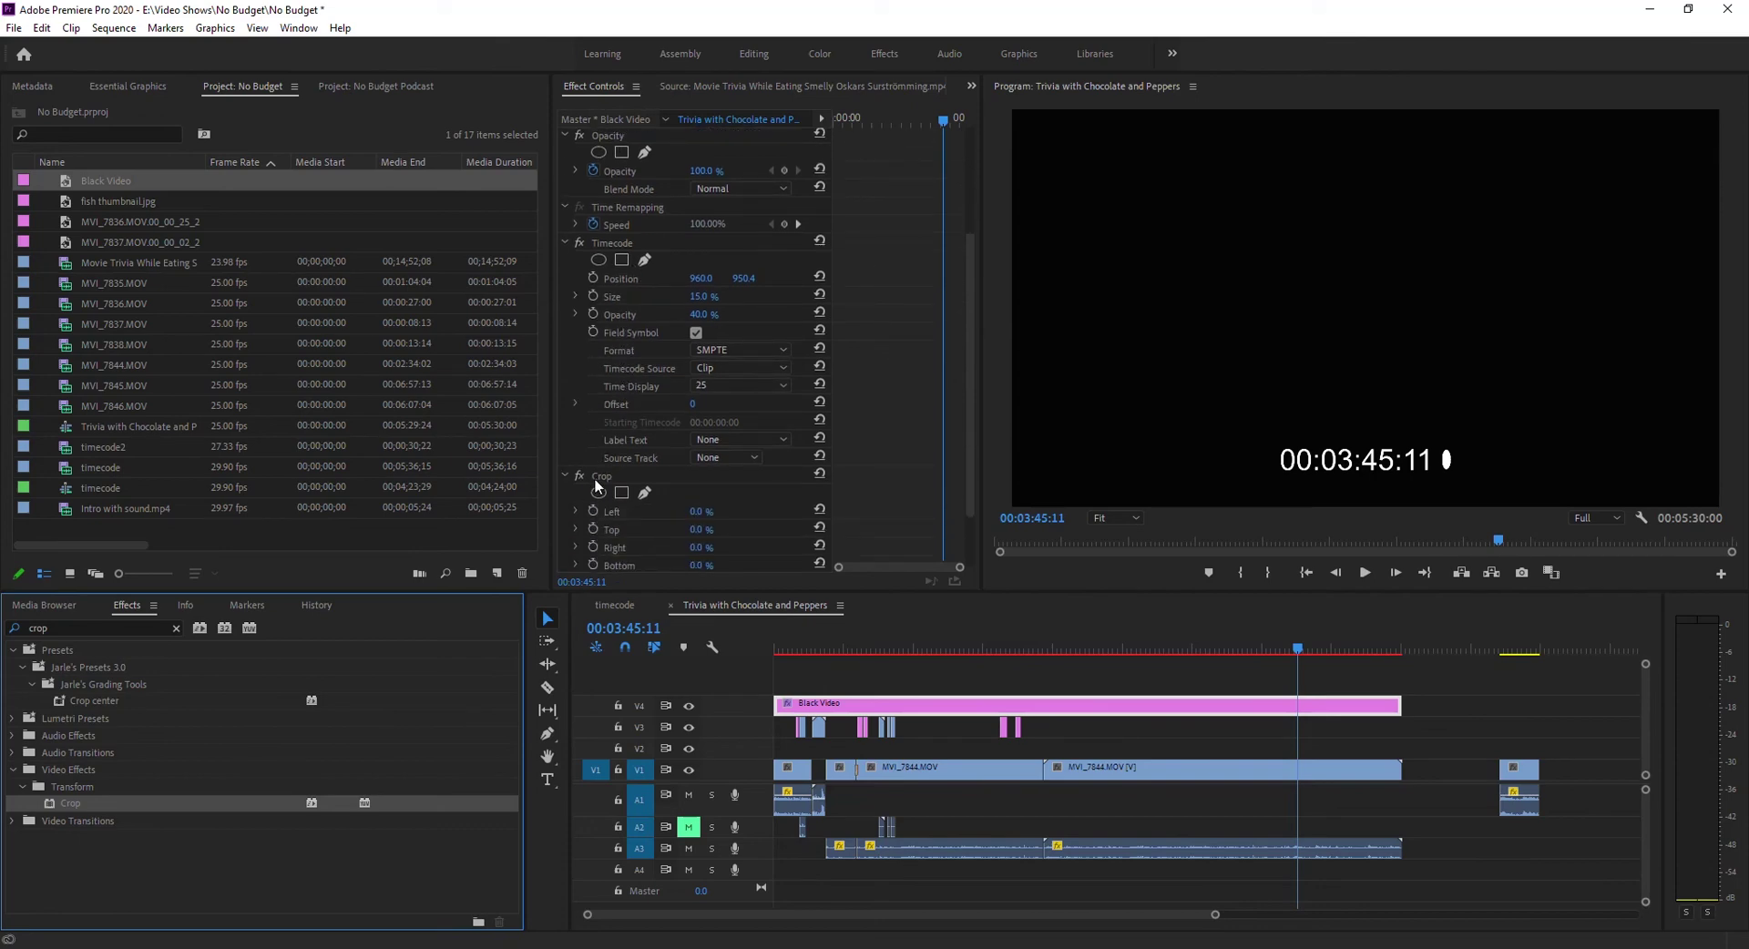
left_click(598, 473)
scroll(612, 481, "down", 2)
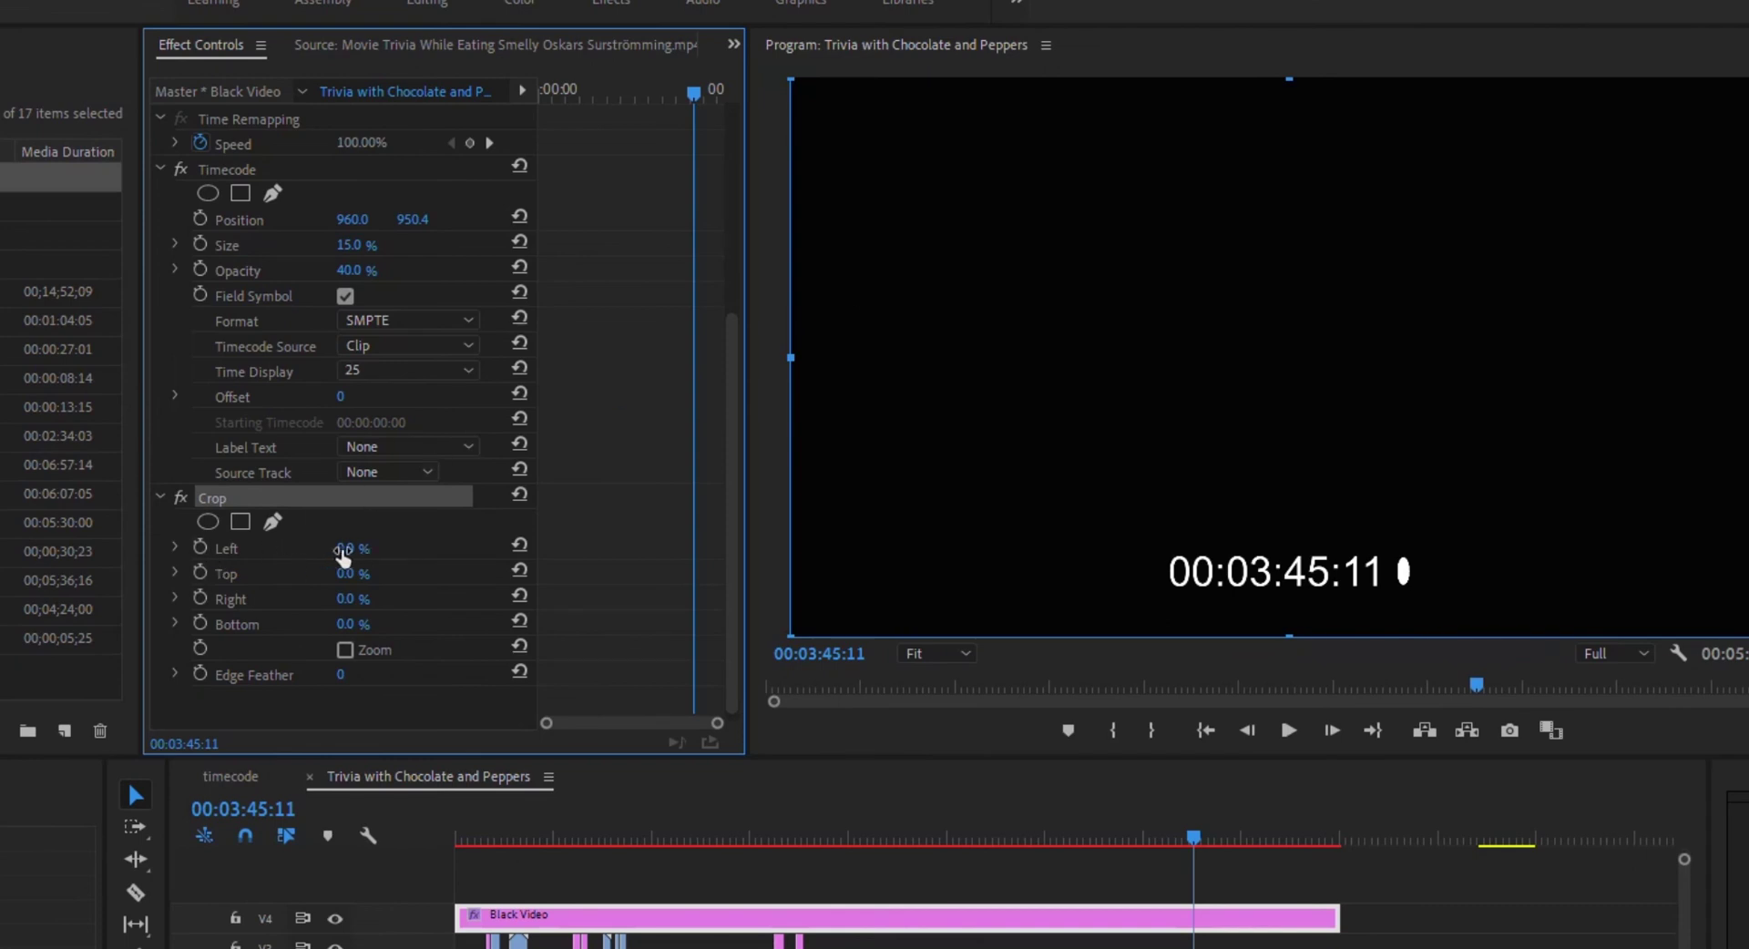
Crop the black clip to Top 81.5%, Right 36.1%, Left 37.1%, Bottom 4.5%.
mouse_move(343, 558)
left_mouse_down()
mouse_move(424, 557)
mouse_move(343, 557)
left_mouse_up()
left_click_drag(1289, 79, 1275, 538)
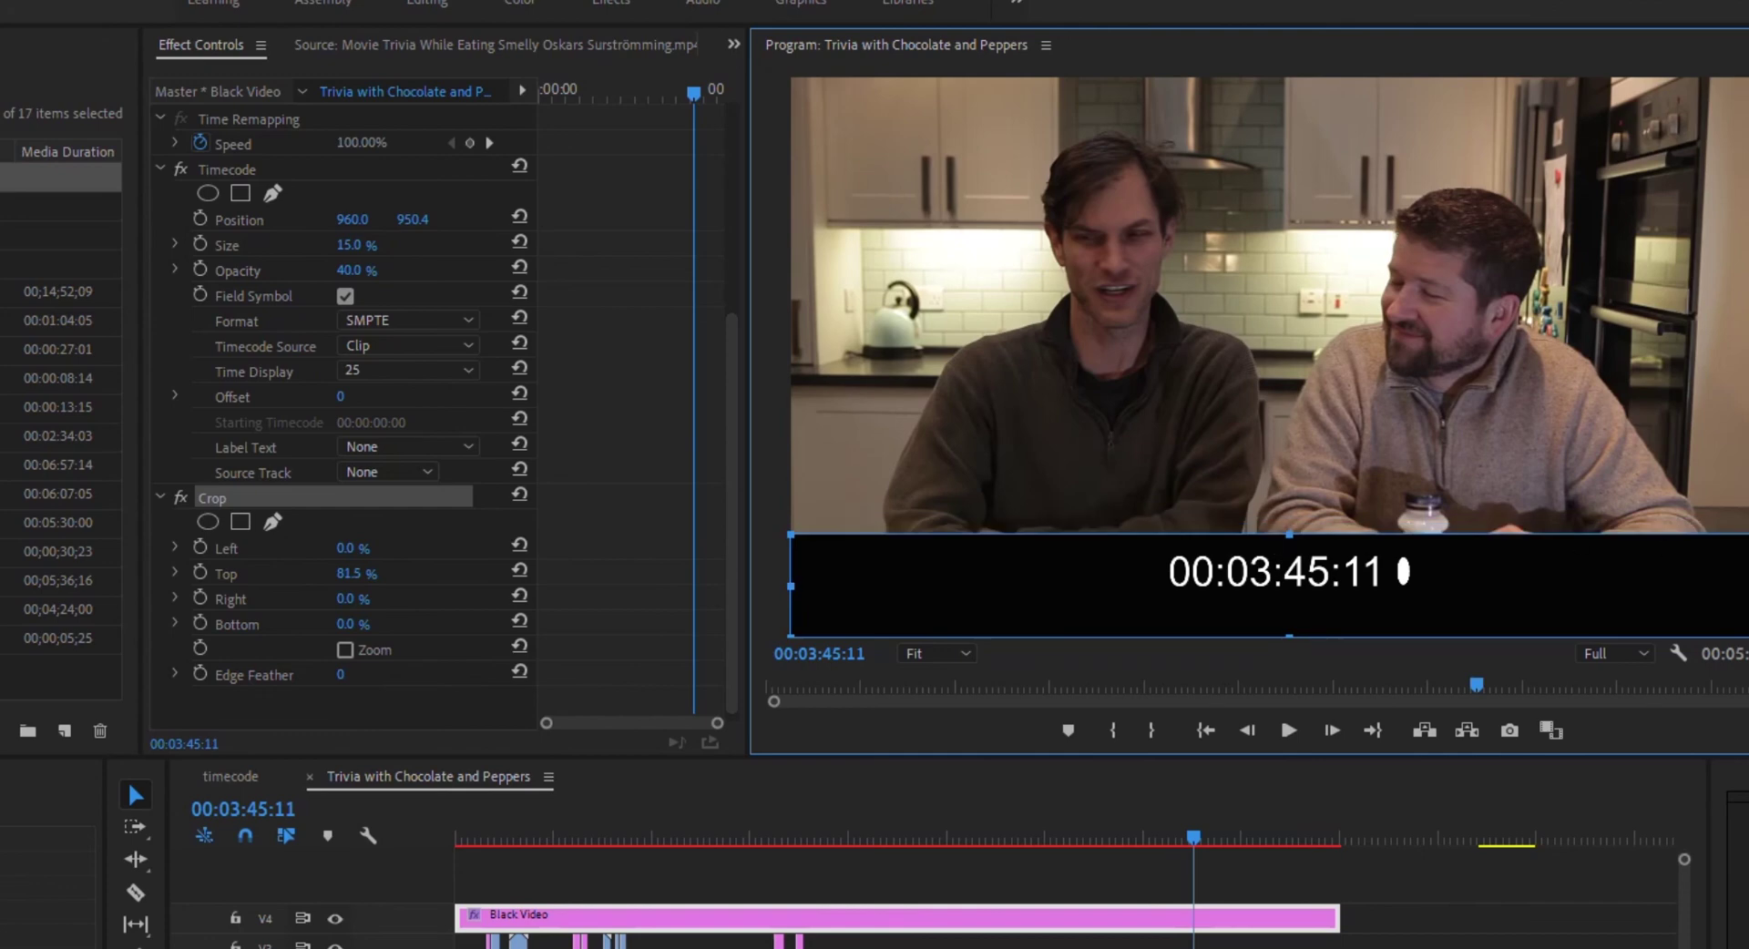
left_click_drag(1742, 586, 1428, 586)
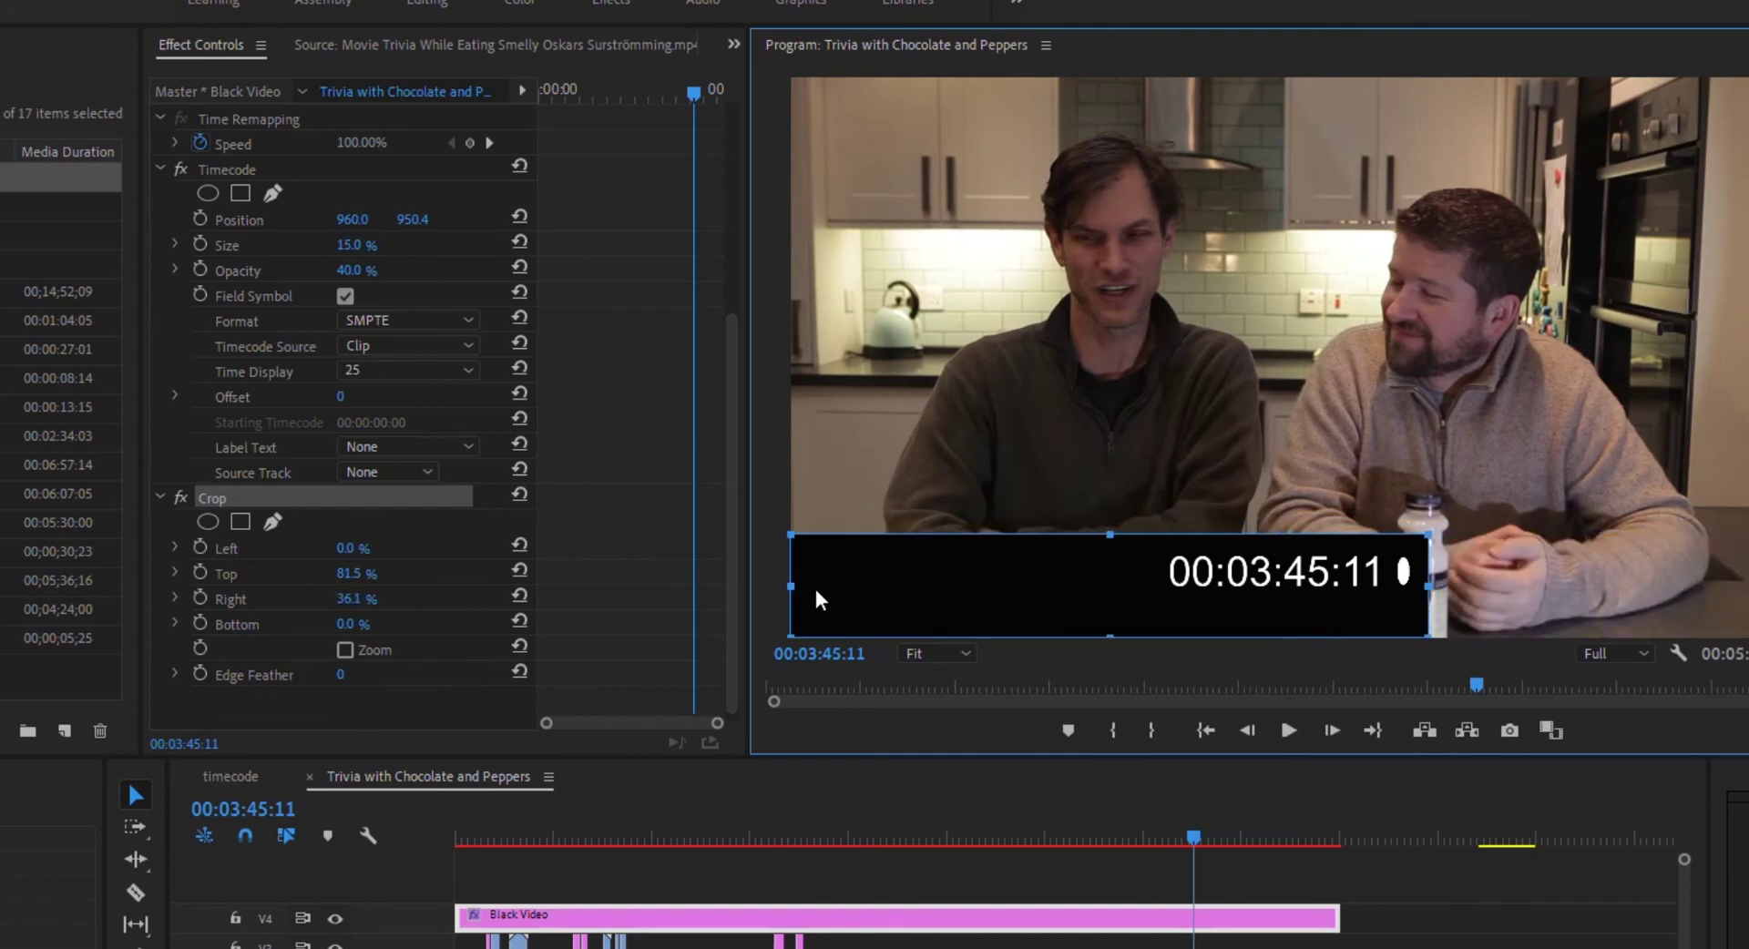
left_click_drag(791, 587, 1160, 587)
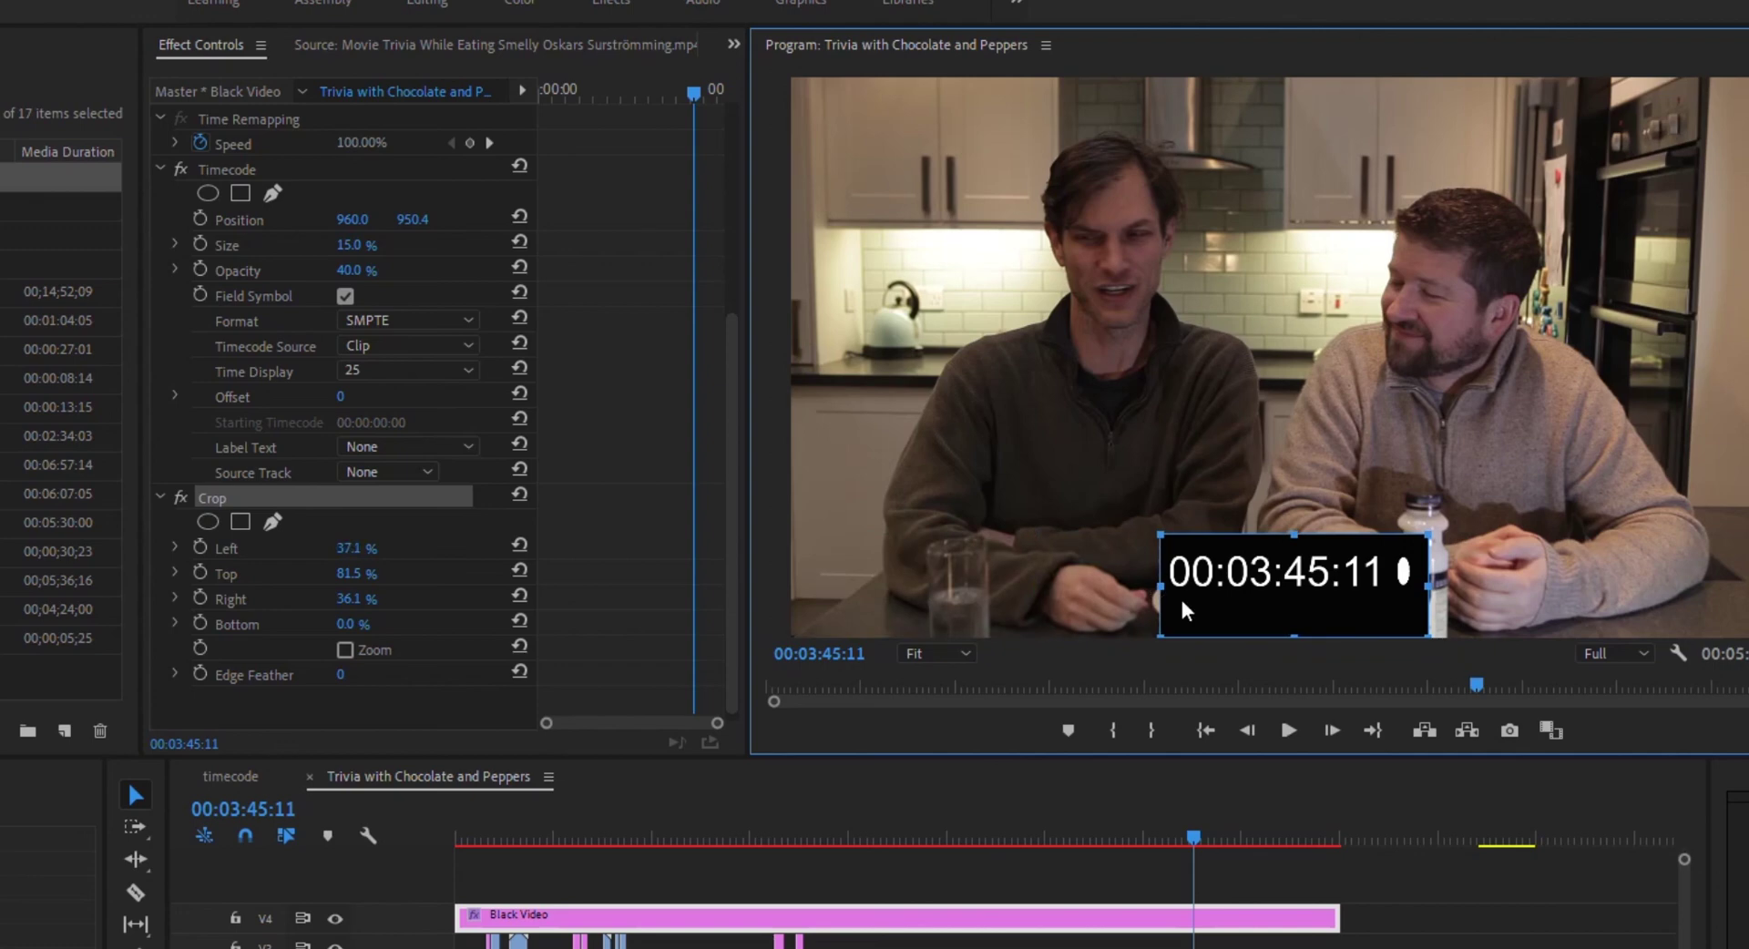
left_click_drag(1293, 637, 1294, 614)
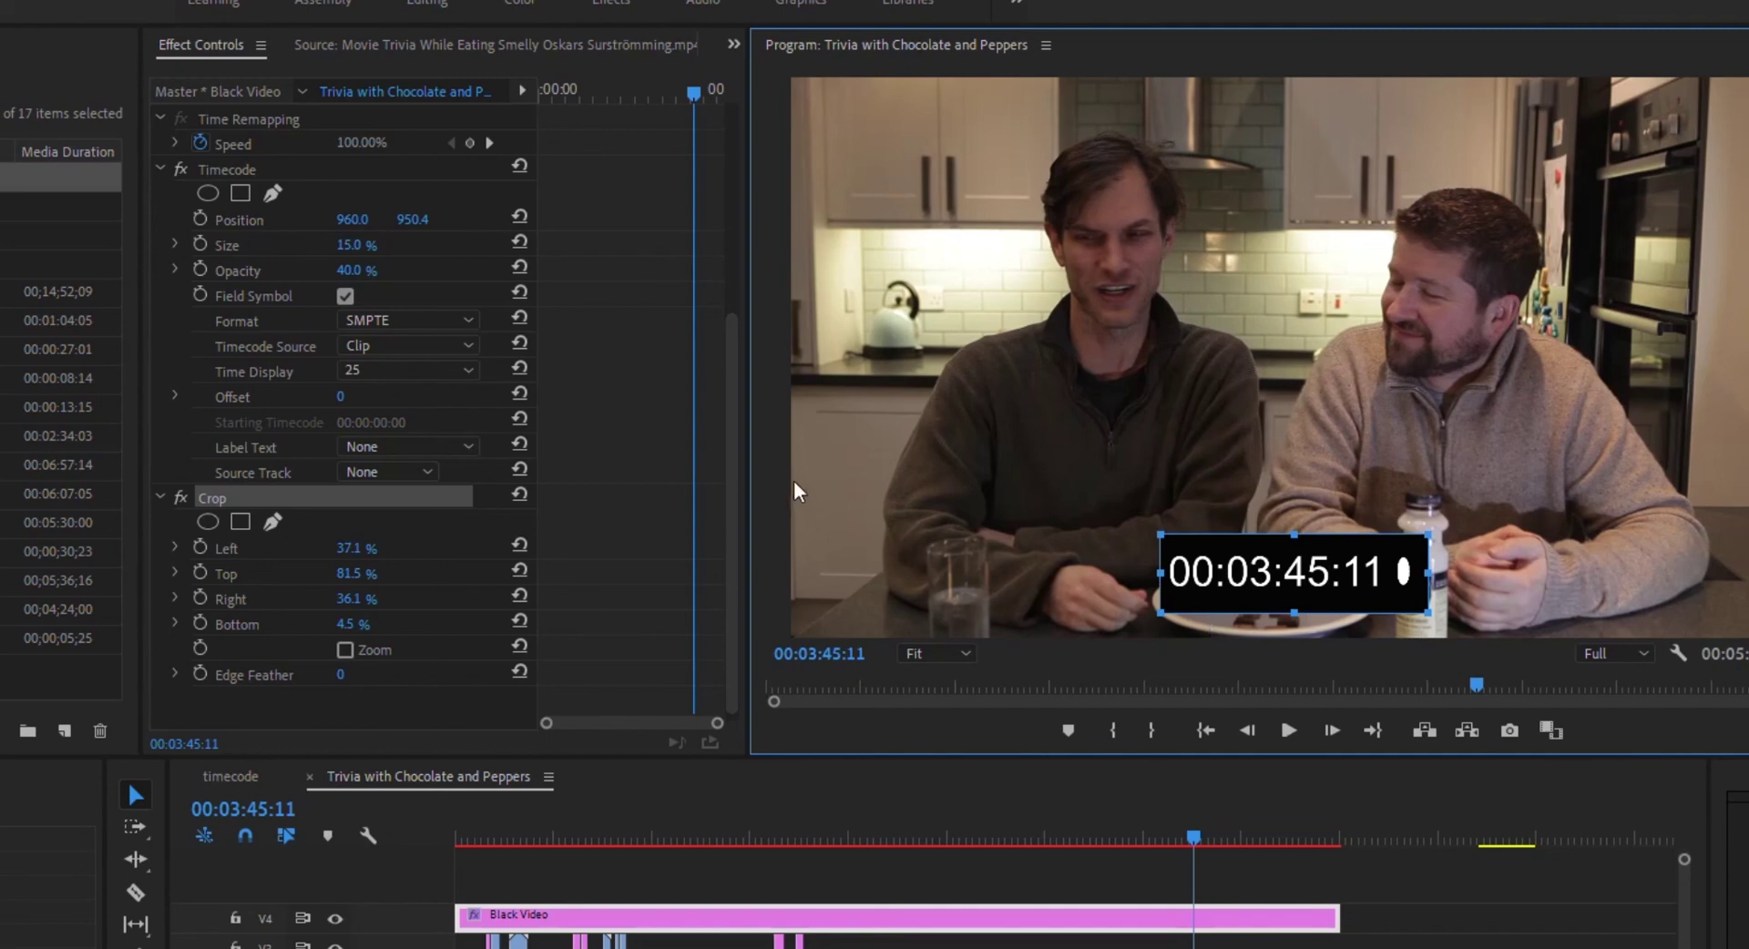
Select Motion and move the cropped timecode box to Position 946.1, 584.0.
scroll(739, 439, "up", 5)
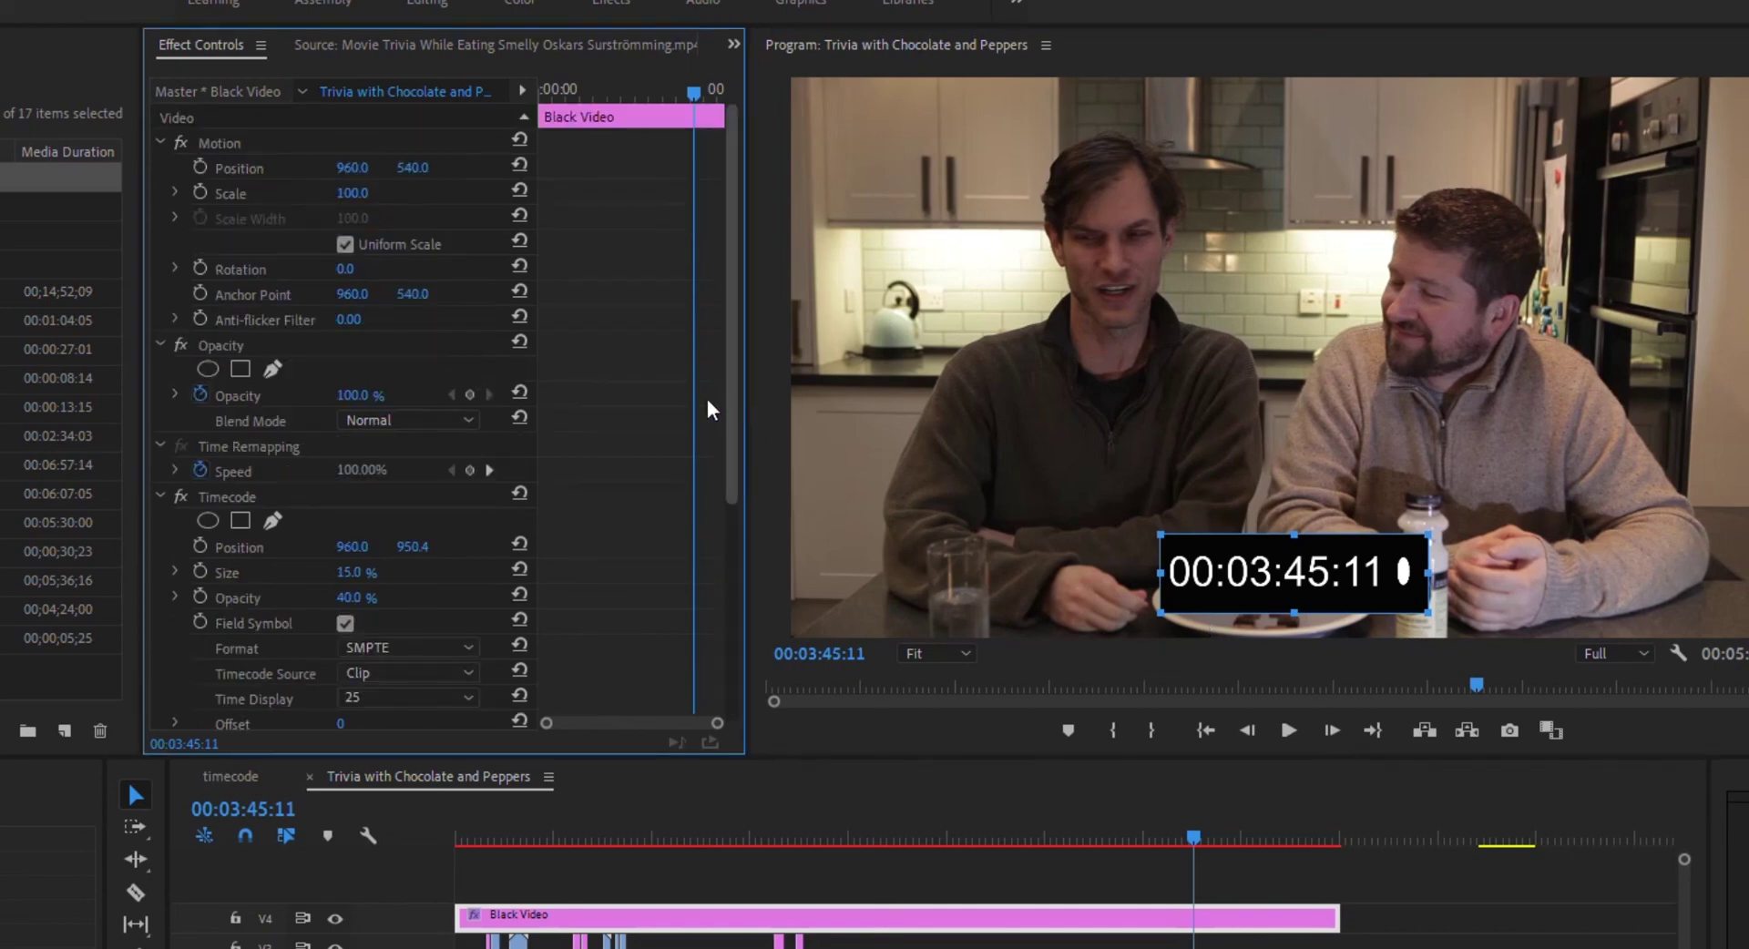
left_click(218, 146)
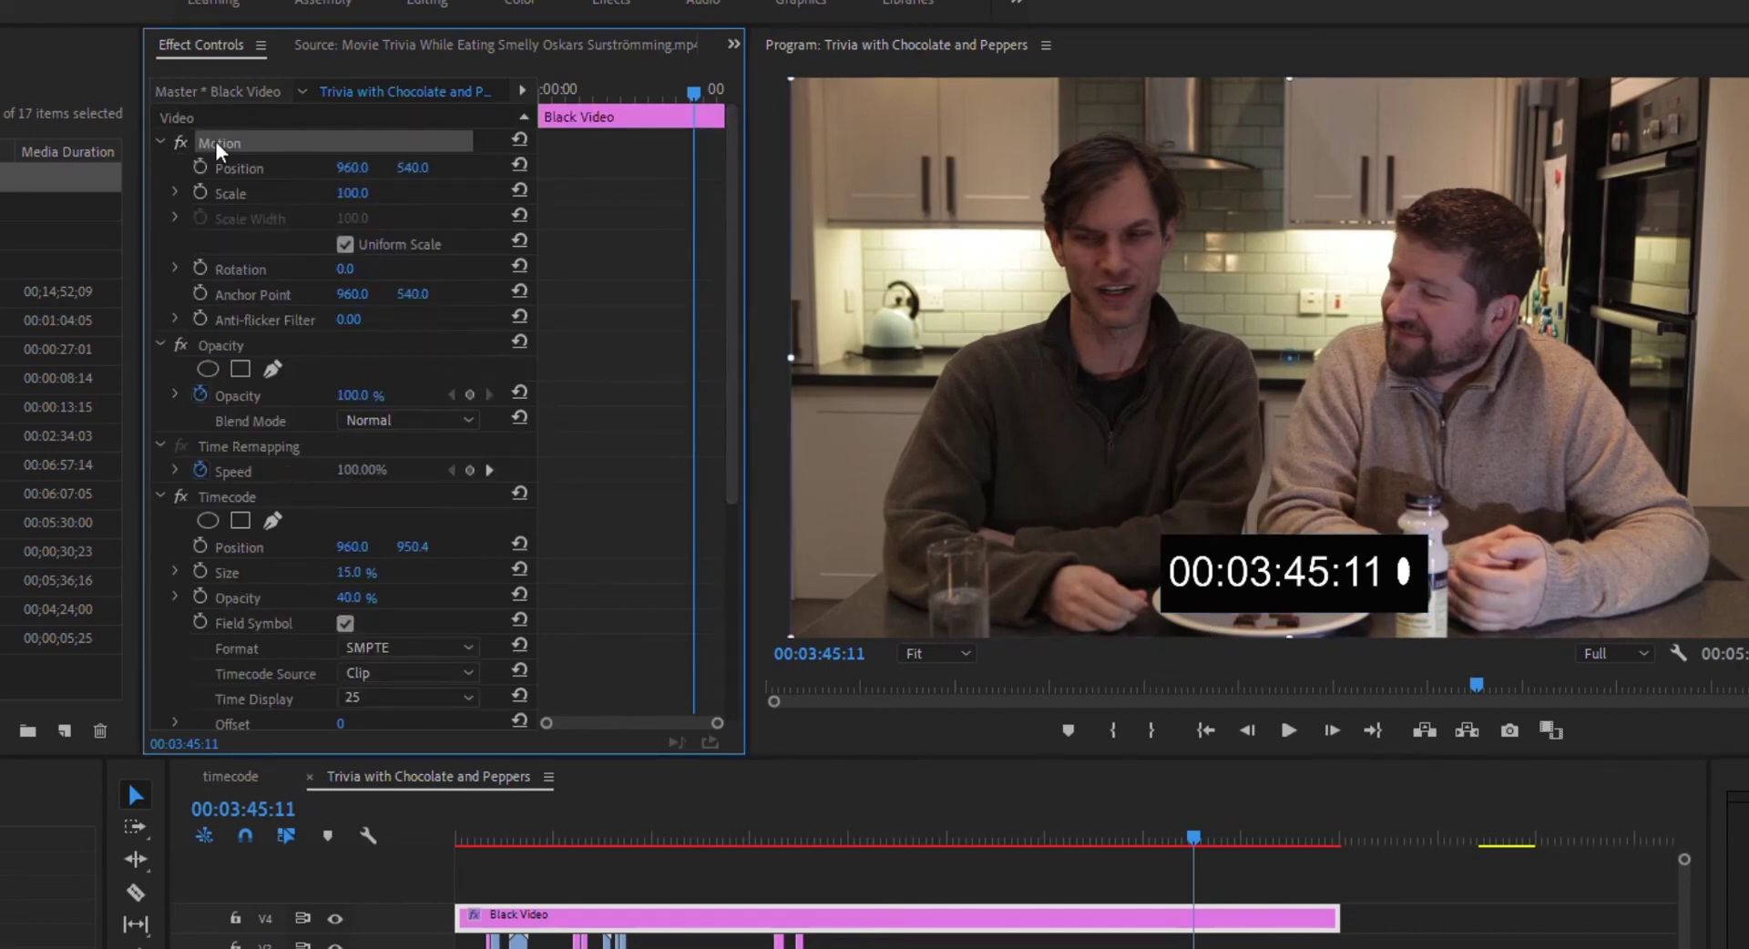
left_click_drag(1202, 421, 1461, 412)
left_click_drag(1055, 227, 1233, 522)
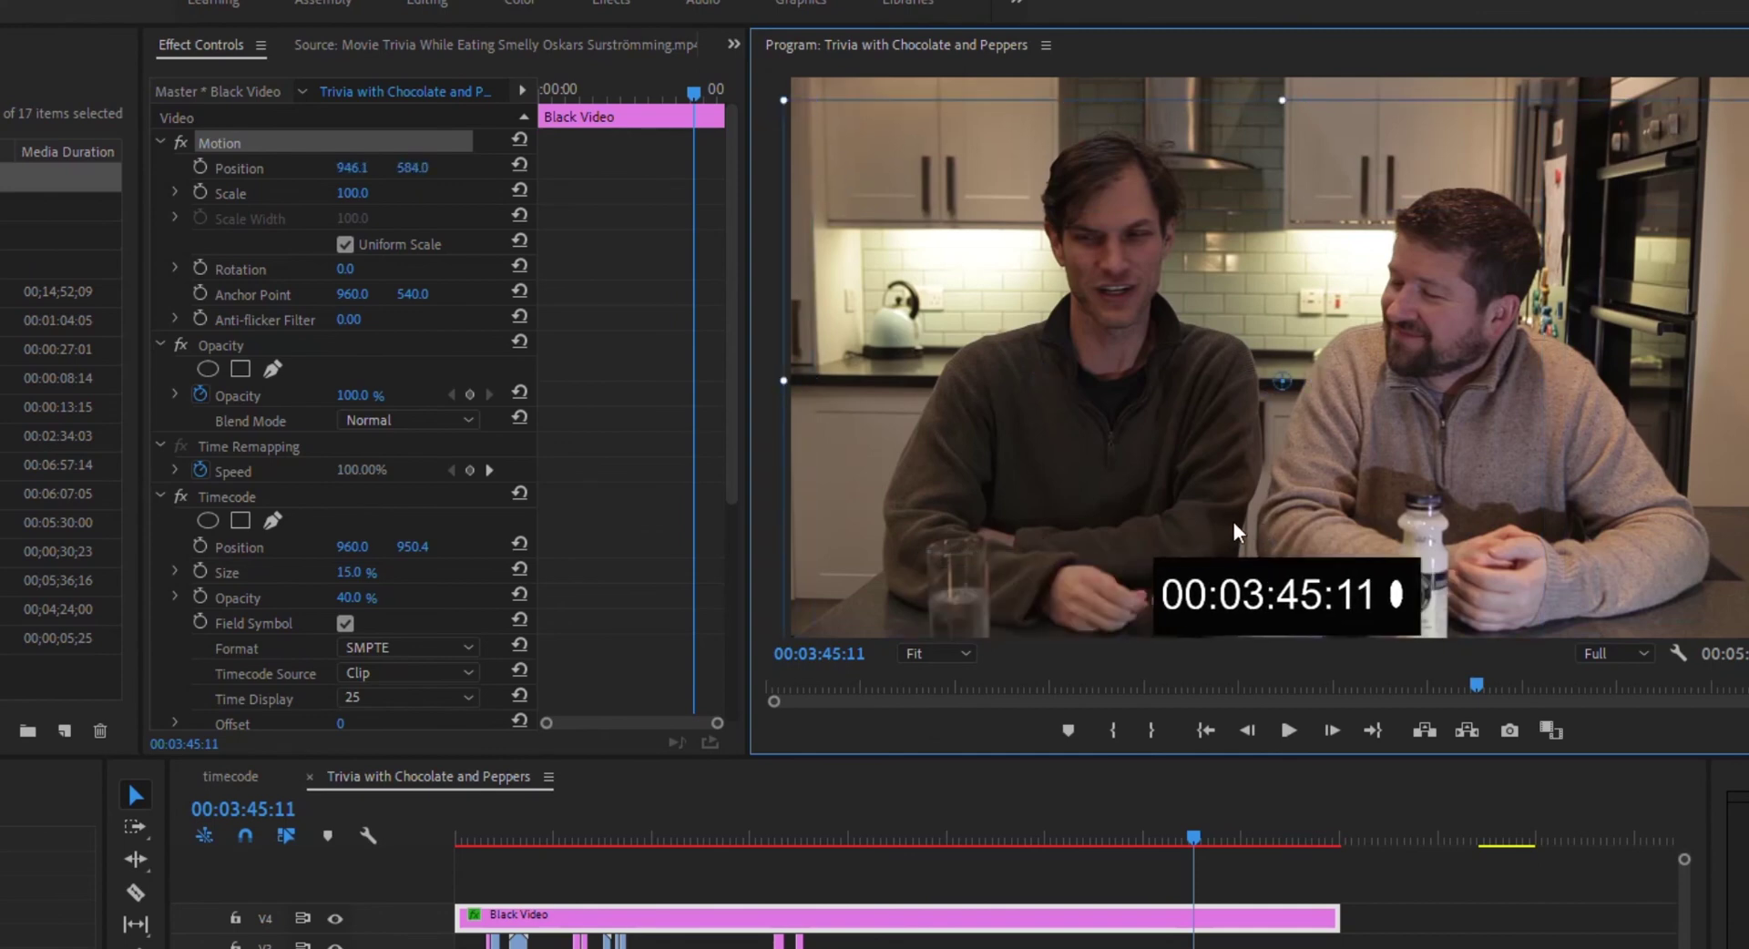